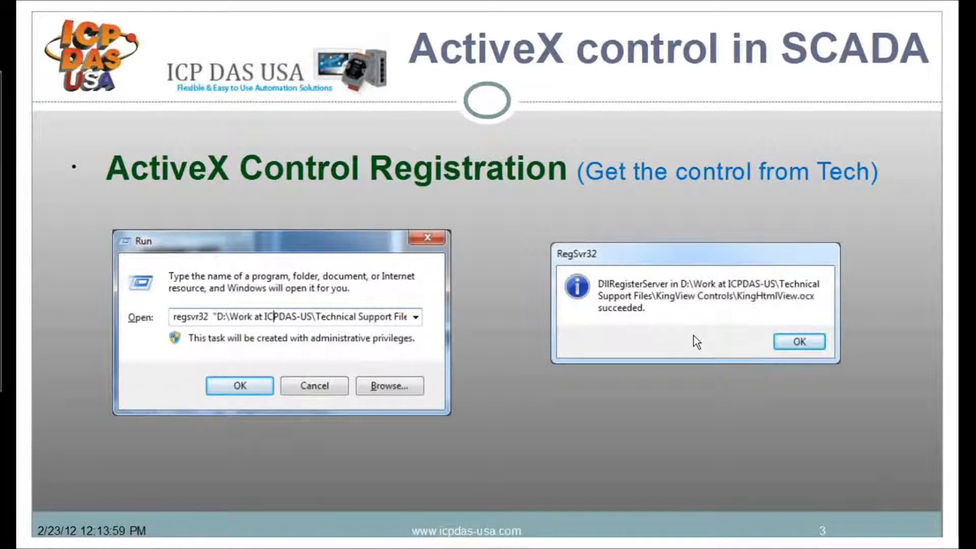
- Step the slideshow through the KingView ActiveX support, initial URL and Map in Runtime slides
{"action": "left_click", "coordinate": [676, 376]}
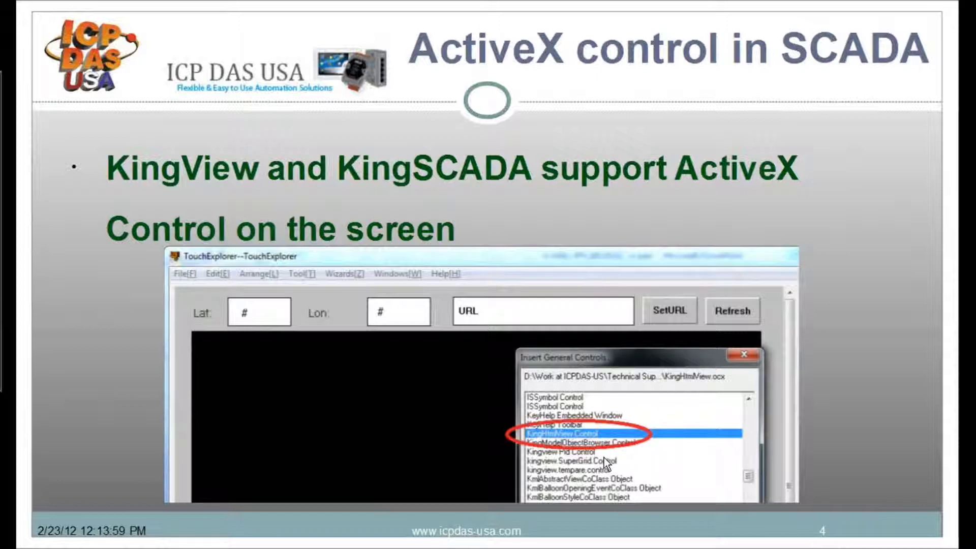
{"action": "left_click", "coordinate": [478, 392]}
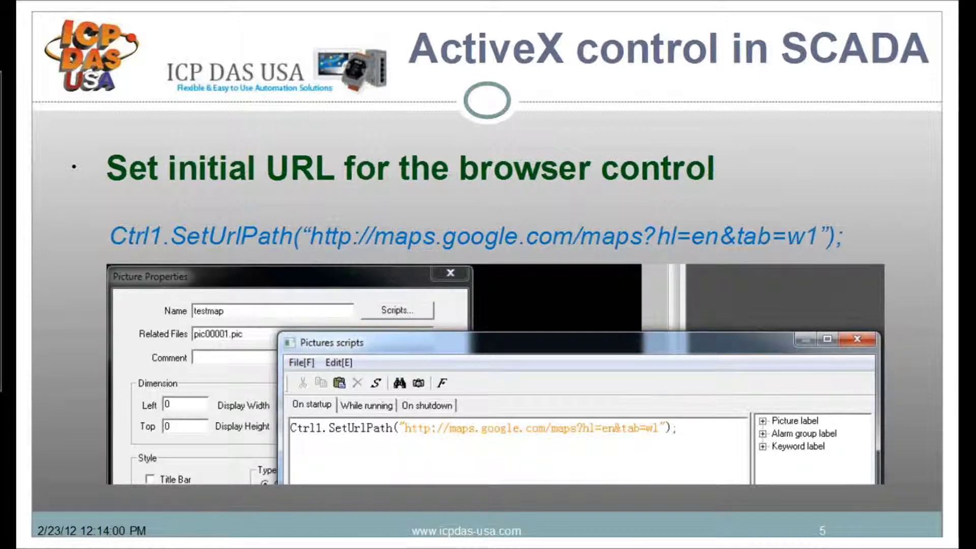
{"action": "left_click", "coordinate": [467, 366]}
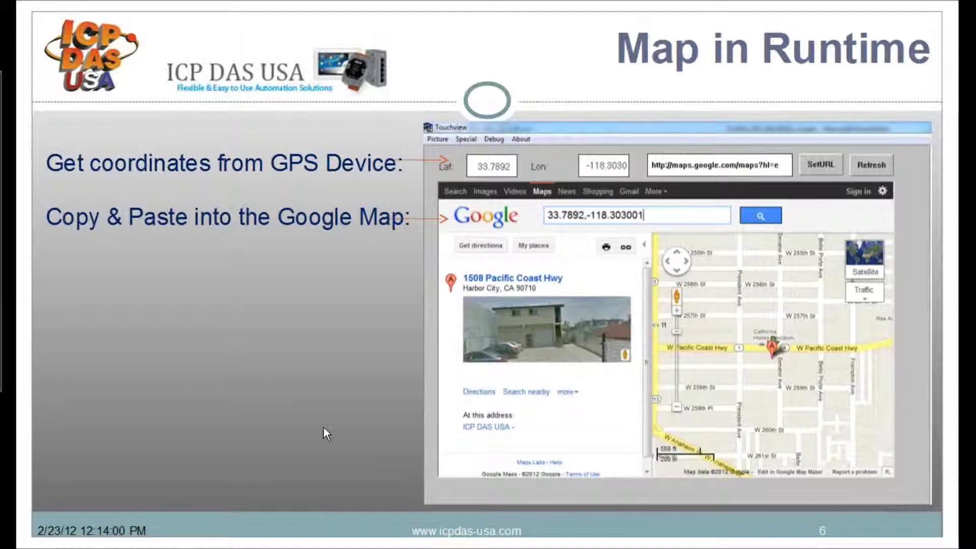
- Go past the Thanks slide and end the slideshow from its right-click menu
{"action": "left_click", "coordinate": [294, 428]}
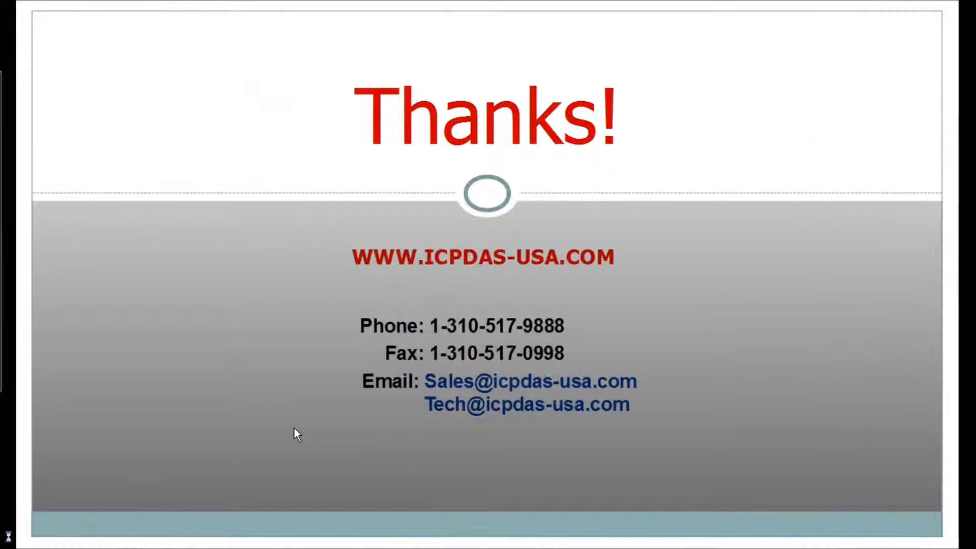
{"action": "left_click", "coordinate": [294, 428]}
{"action": "right_click", "coordinate": [294, 428]}
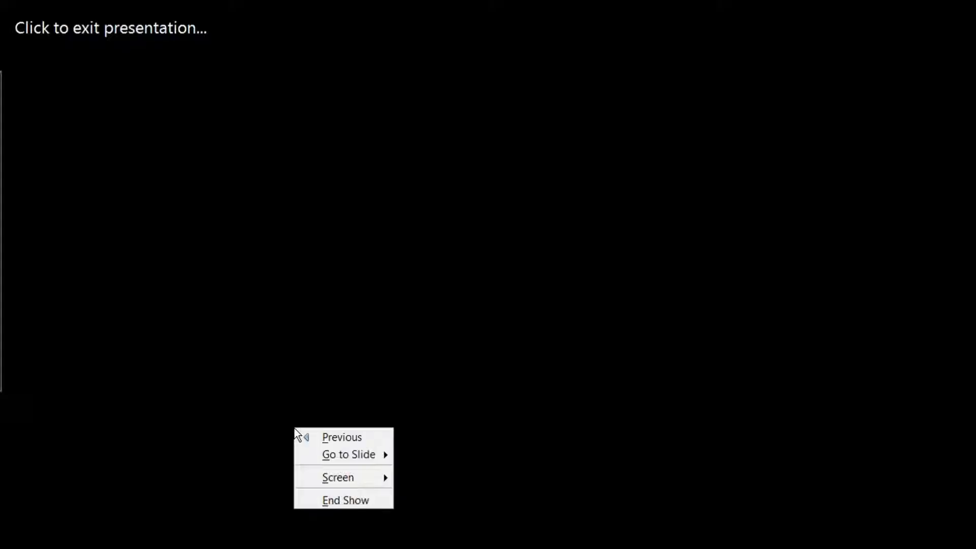
{"action": "left_click", "coordinate": [346, 501]}
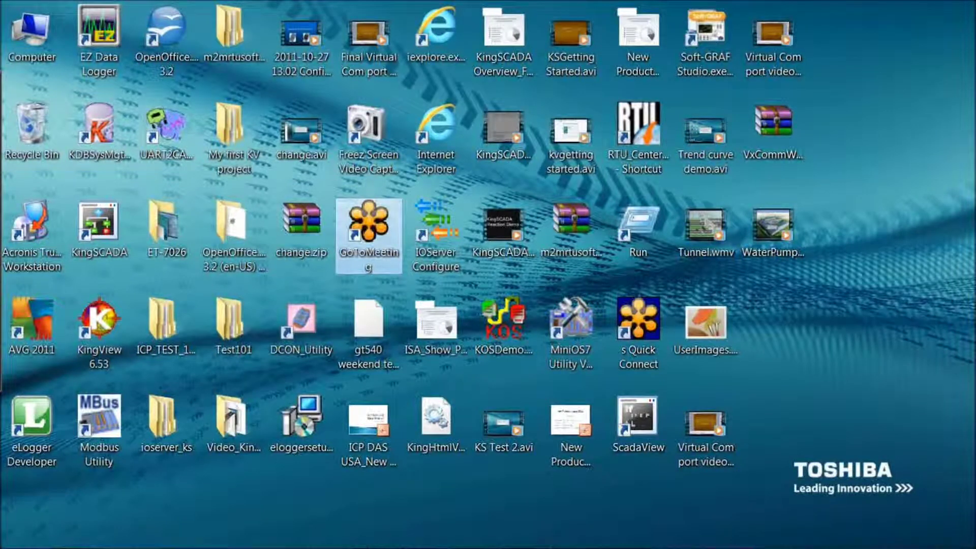
- Open Run via Start > All Programs > Accessories and clear the old command
{"action": "mouse_move", "coordinate": [15, 546]}
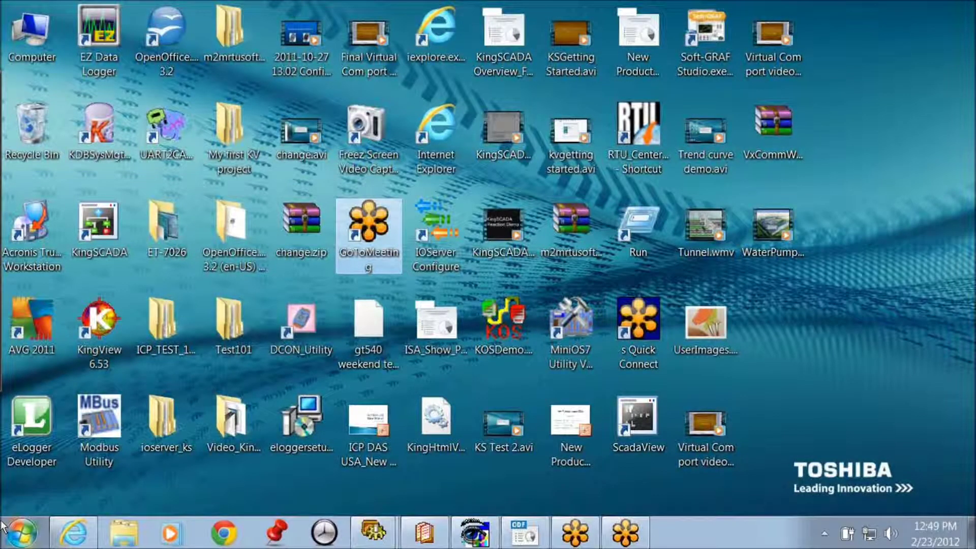
{"action": "left_click", "coordinate": [21, 535]}
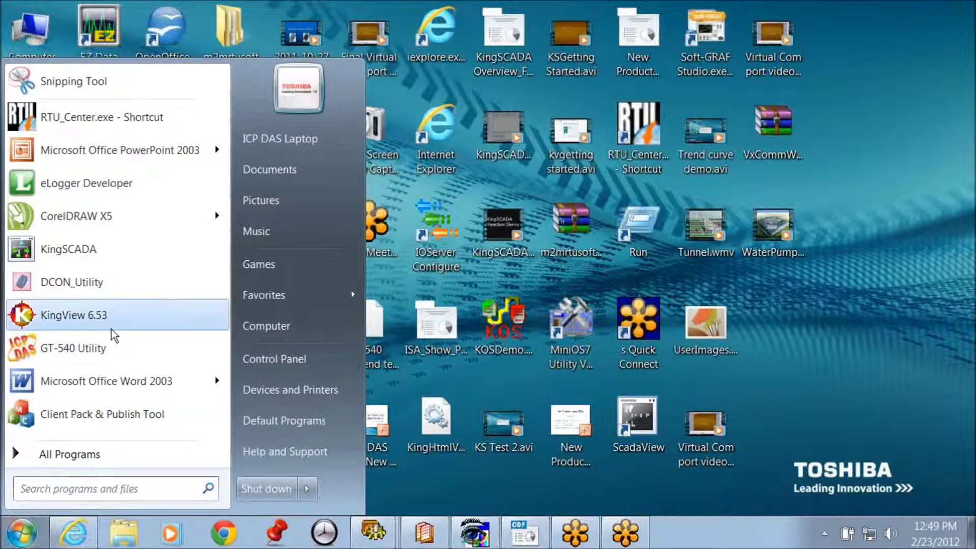
{"action": "left_click", "coordinate": [74, 452]}
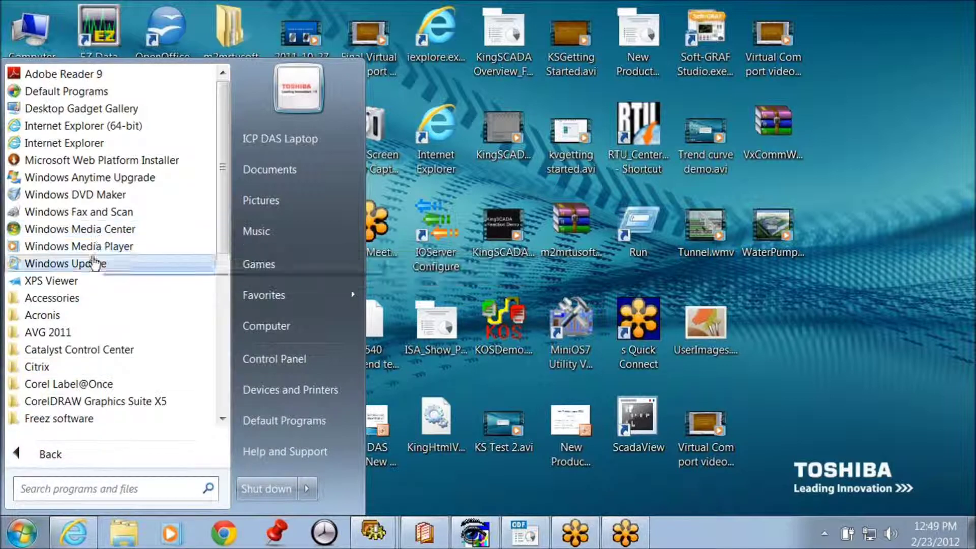
{"action": "left_click", "coordinate": [71, 303]}
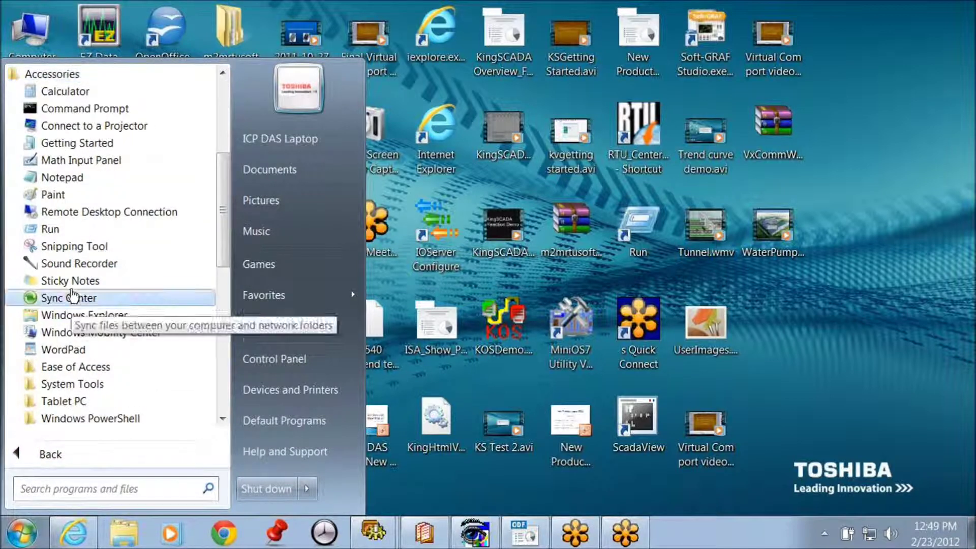
{"action": "left_click", "coordinate": [50, 229]}
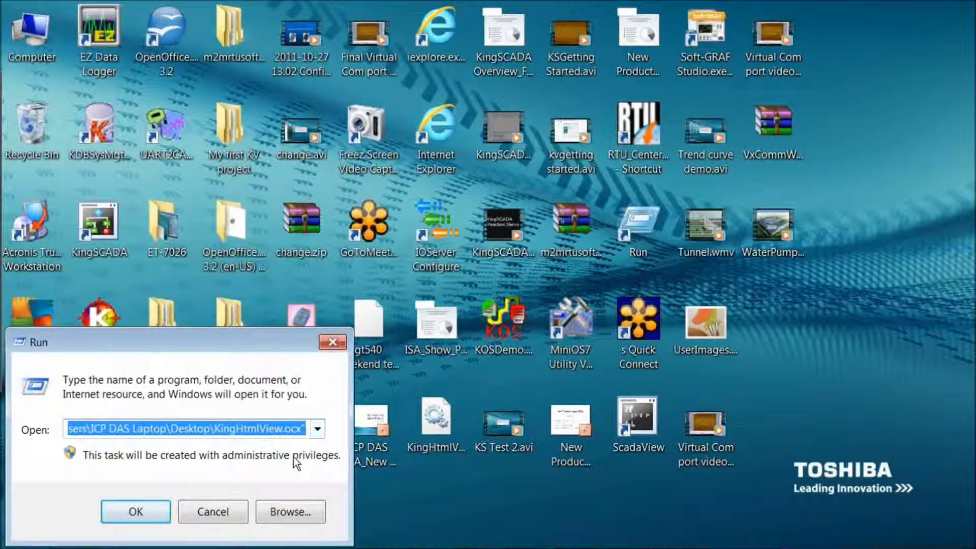
{"action": "key", "text": "BackSpace"}
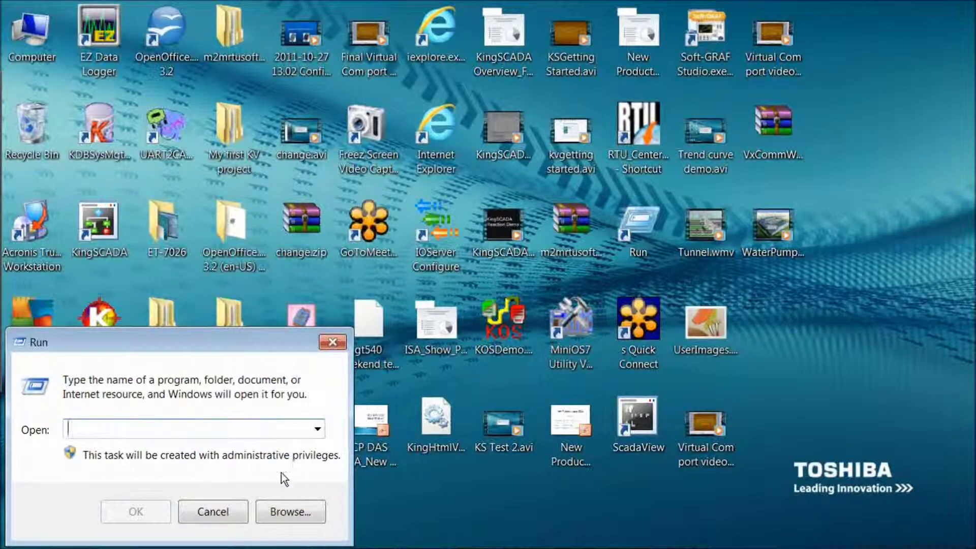
- Browse with the All files (*.*) filter and pick KingHtmlView.ocx from the Desktop
{"action": "left_click", "coordinate": [284, 513]}
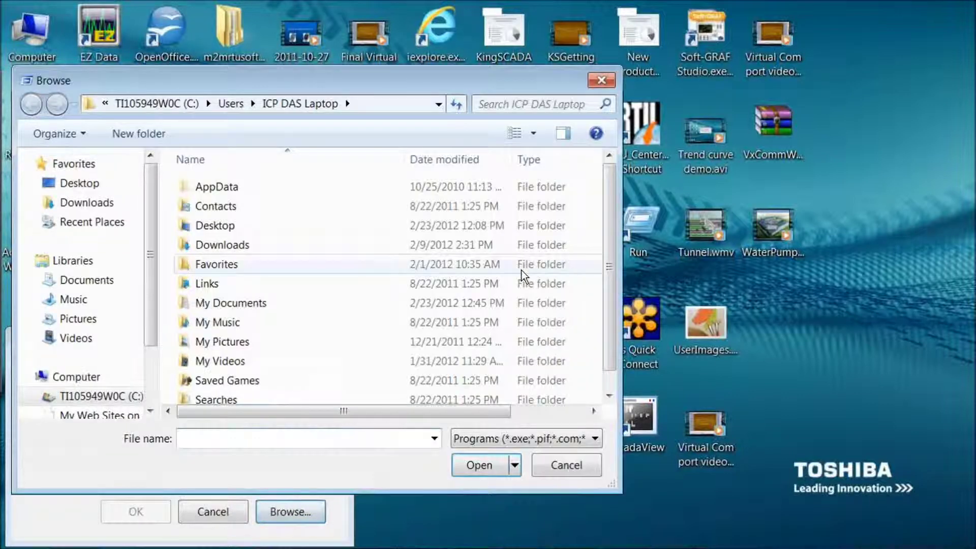
{"action": "scroll", "coordinate": [614, 248], "scroll_direction": "down", "scroll_amount": 1}
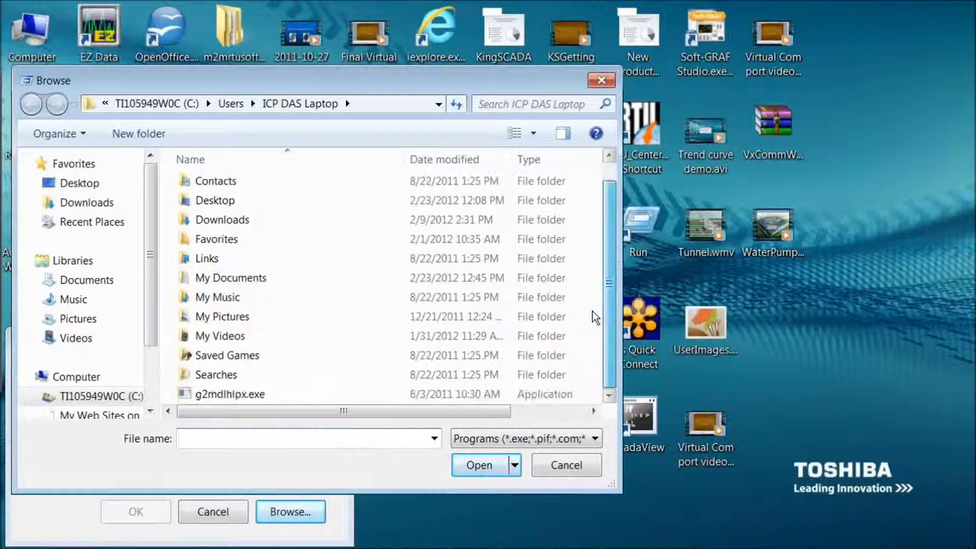
{"action": "left_click", "coordinate": [595, 438]}
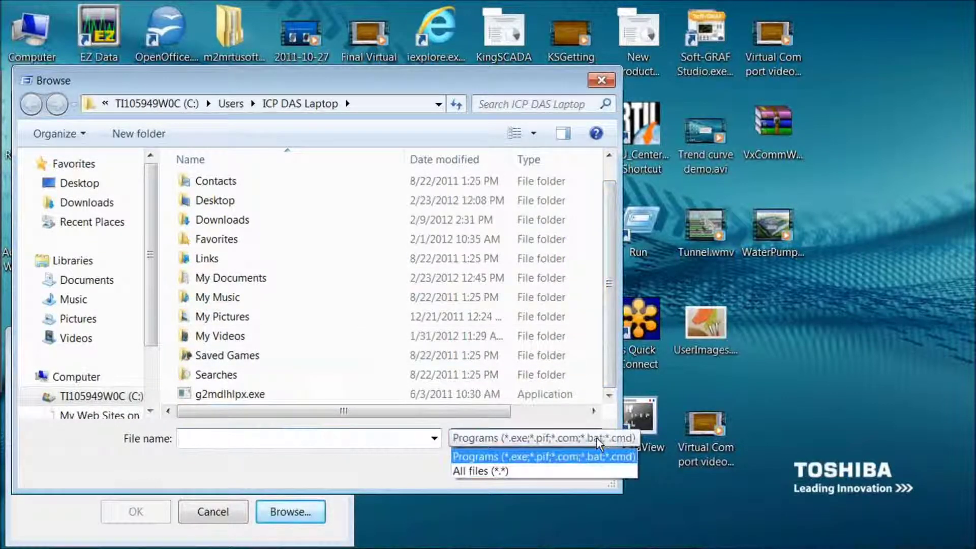
{"action": "left_click", "coordinate": [574, 474]}
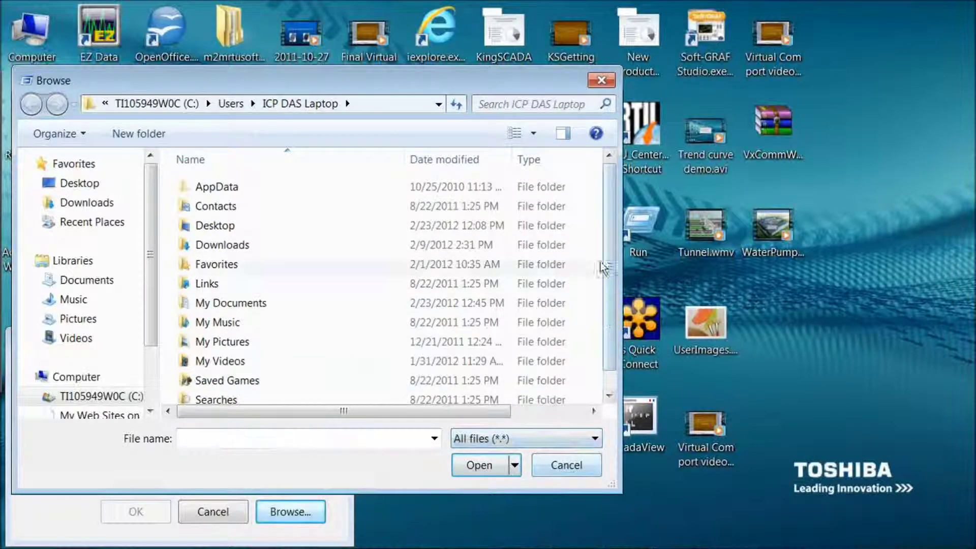
{"action": "scroll", "coordinate": [608, 260], "scroll_direction": "down", "scroll_amount": 1}
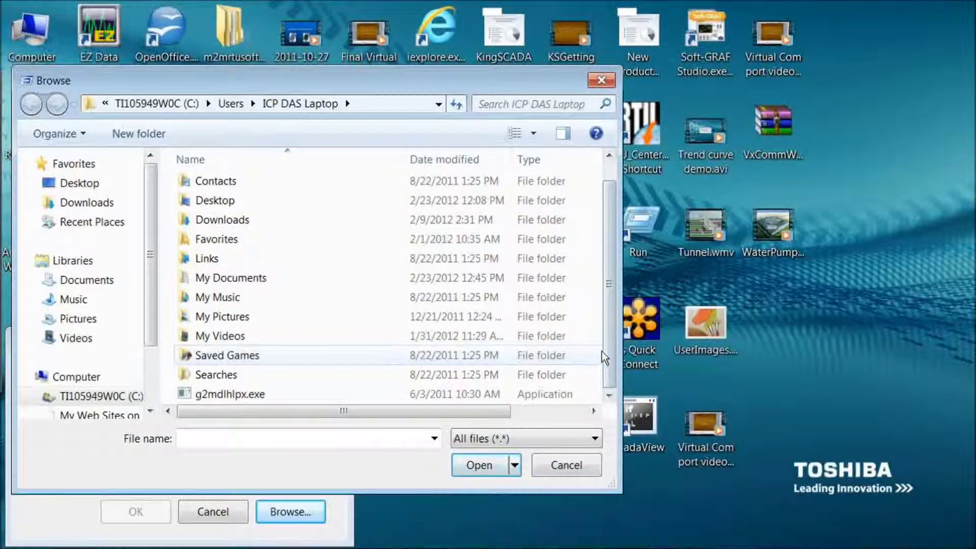
{"action": "scroll", "coordinate": [613, 292], "scroll_direction": "up", "scroll_amount": 1}
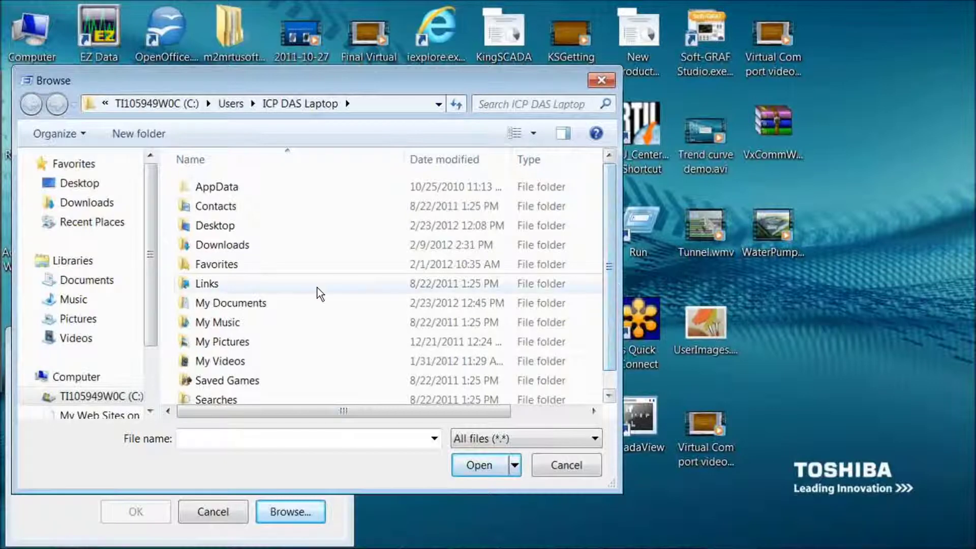
{"action": "double_click", "coordinate": [228, 231]}
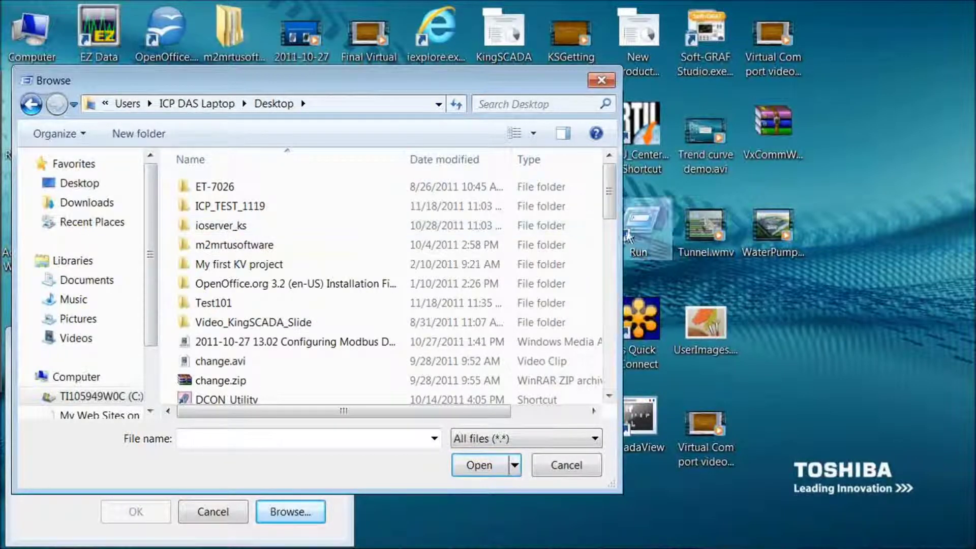
{"action": "scroll", "coordinate": [612, 253], "scroll_direction": "down", "scroll_amount": 3}
{"action": "left_click_drag", "start_coordinate": [612, 252], "coordinate": [611, 292]}
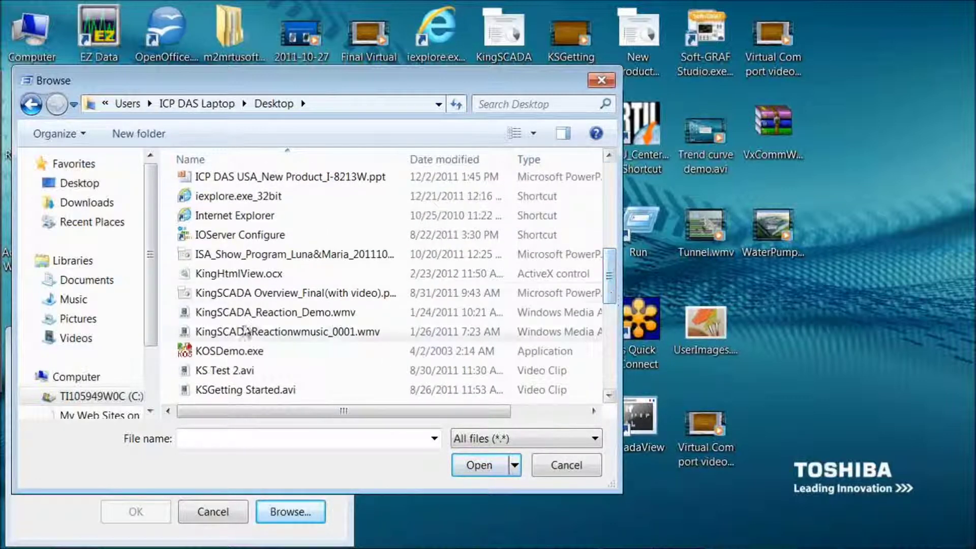
{"action": "left_click", "coordinate": [258, 274]}
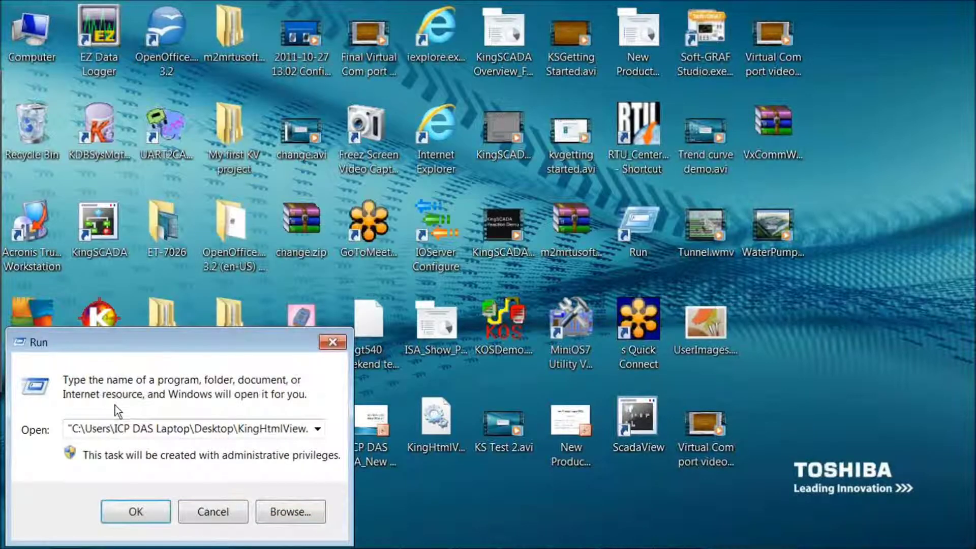
- Prefix the KingHtmlView.ocx path with regsvr32 and run it to register the control
{"action": "left_click", "coordinate": [116, 429]}
{"action": "key", "text": "End"}
{"action": "key", "text": "Left"}
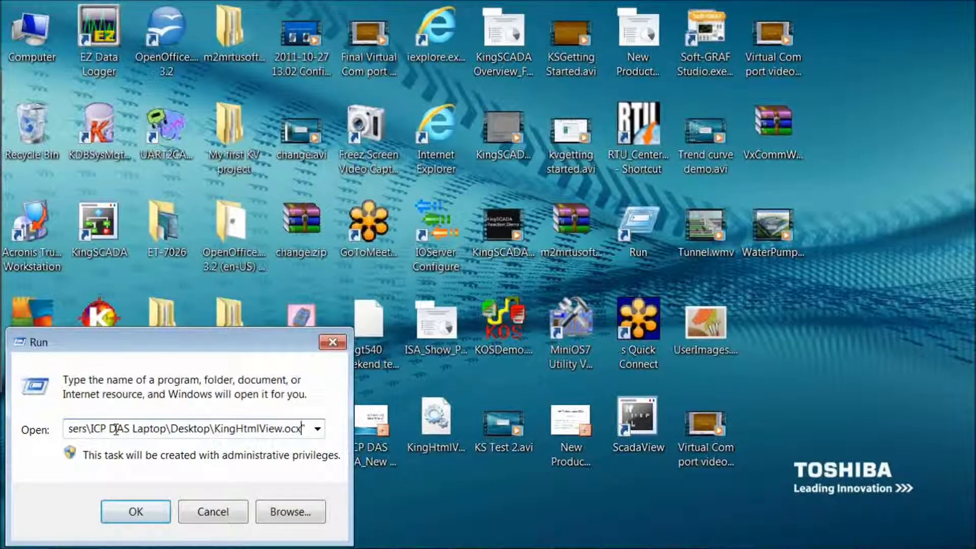
{"action": "key", "text": "Left"}
{"action": "key", "text": "Left"}
{"action": "key", "text": "Left"}
{"action": "key", "text": "Left"}
{"action": "key", "text": "Left"}
{"action": "key", "text": "Left"}
{"action": "key", "text": "Left"}
{"action": "key", "text": "Left"}
{"action": "key", "text": "Left"}
{"action": "key", "text": "Left"}
{"action": "key", "text": "Left"}
{"action": "key", "text": "Left"}
{"action": "key", "text": "Left"}
{"action": "key", "text": "Left"}
{"action": "key", "text": "Left"}
{"action": "key", "text": "Left"}
{"action": "key", "text": "Left"}
{"action": "key", "text": "Left"}
{"action": "key", "text": "Left"}
{"action": "key", "text": "Left"}
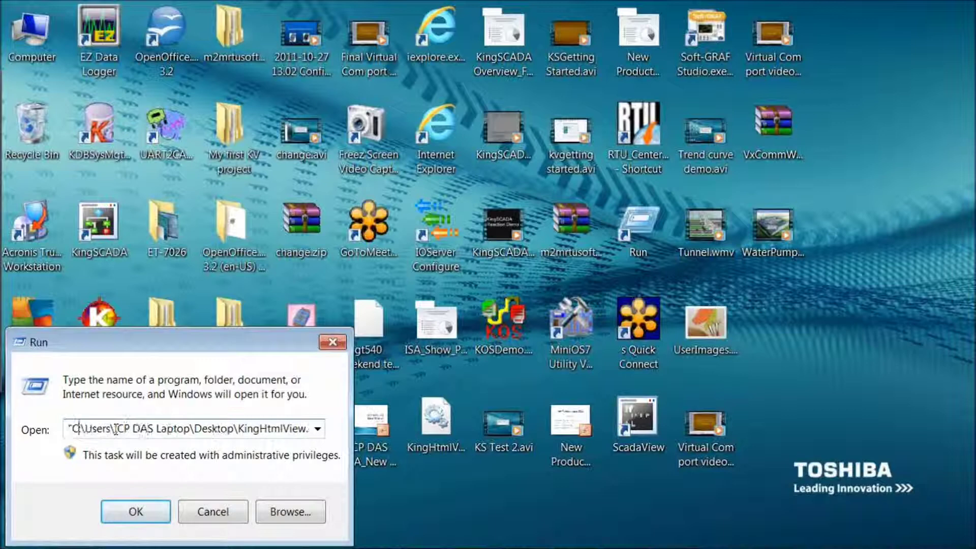
{"action": "type", "text": "regsvr"}
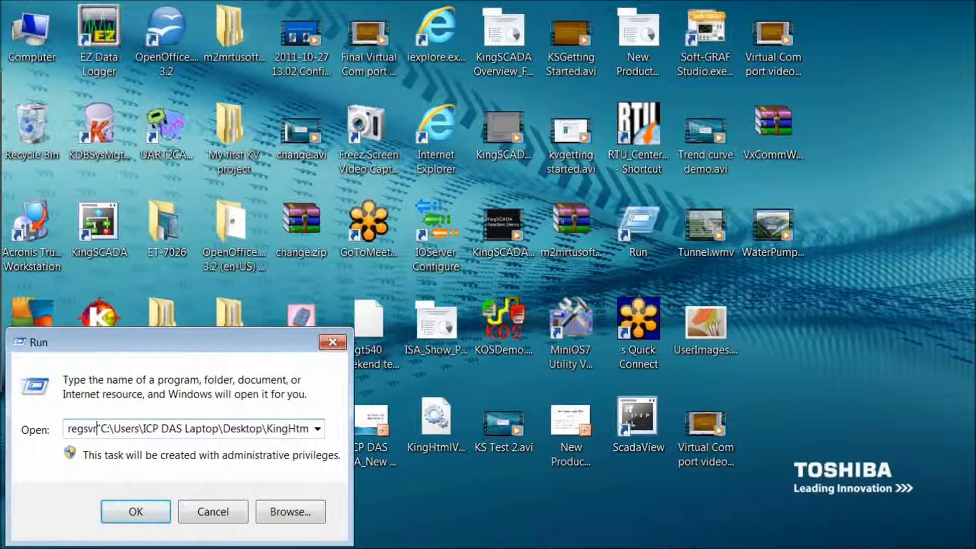
{"action": "type", "text": "32"}
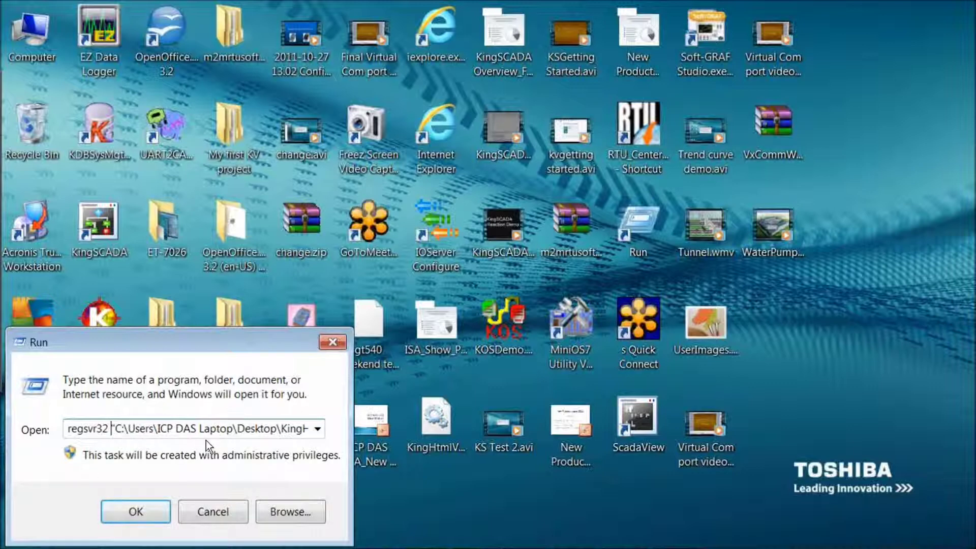
{"action": "left_click", "coordinate": [136, 511]}
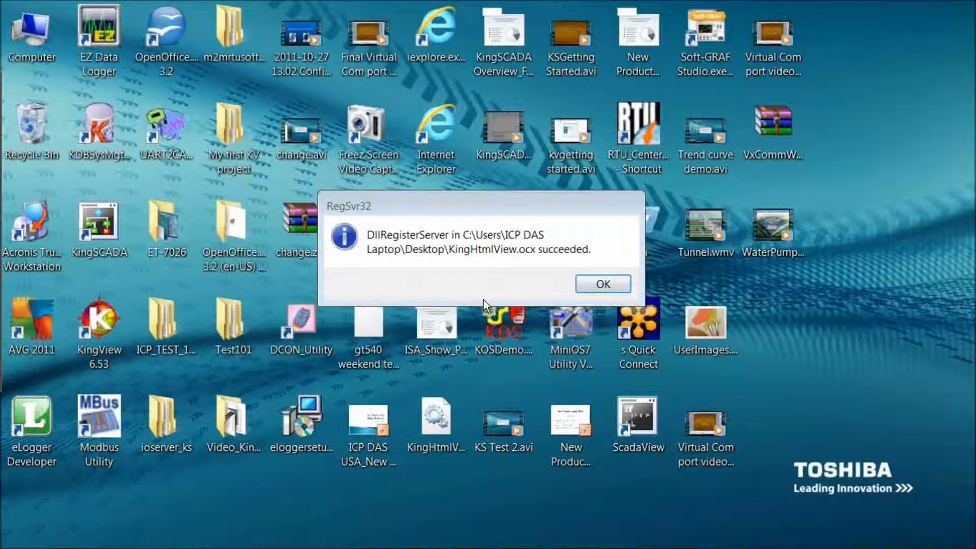
- Dismiss the RegSvr32 message and open Change User Account Control settings under User Accounts
{"action": "left_click", "coordinate": [602, 285]}
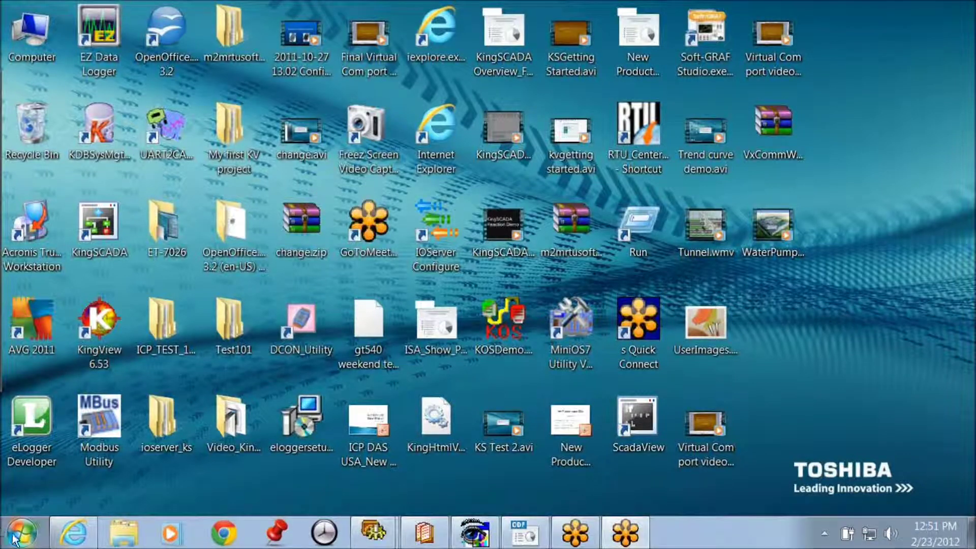
{"action": "left_click", "coordinate": [15, 539]}
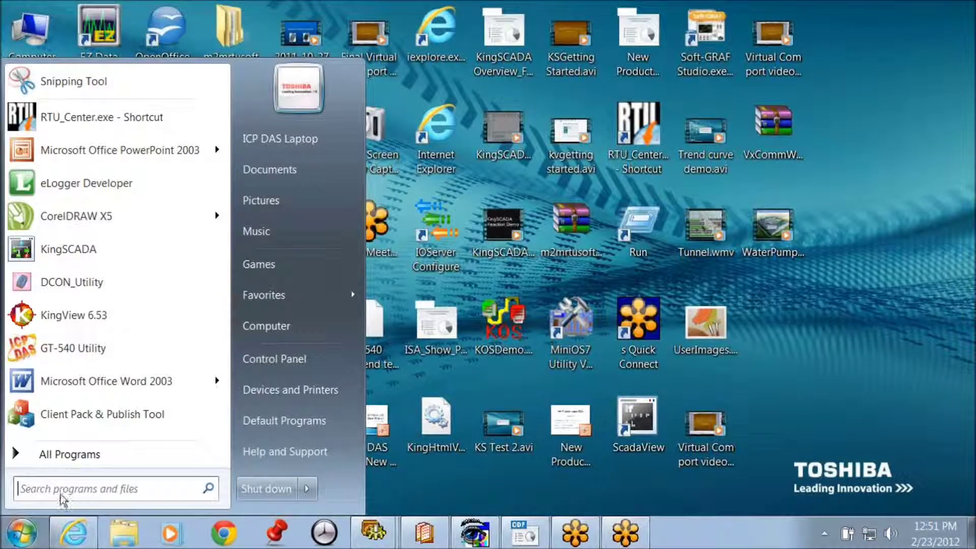
{"action": "left_click", "coordinate": [332, 358]}
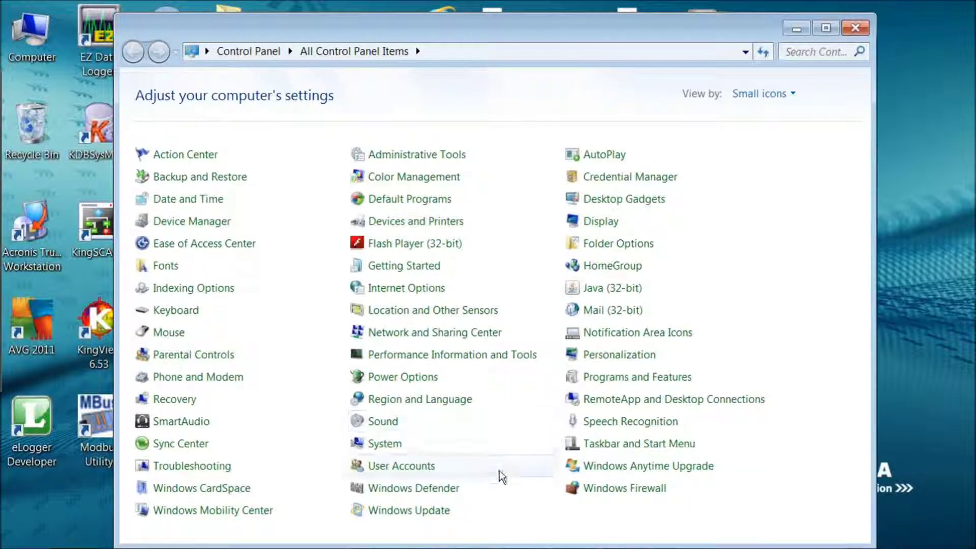
{"action": "left_click", "coordinate": [431, 466]}
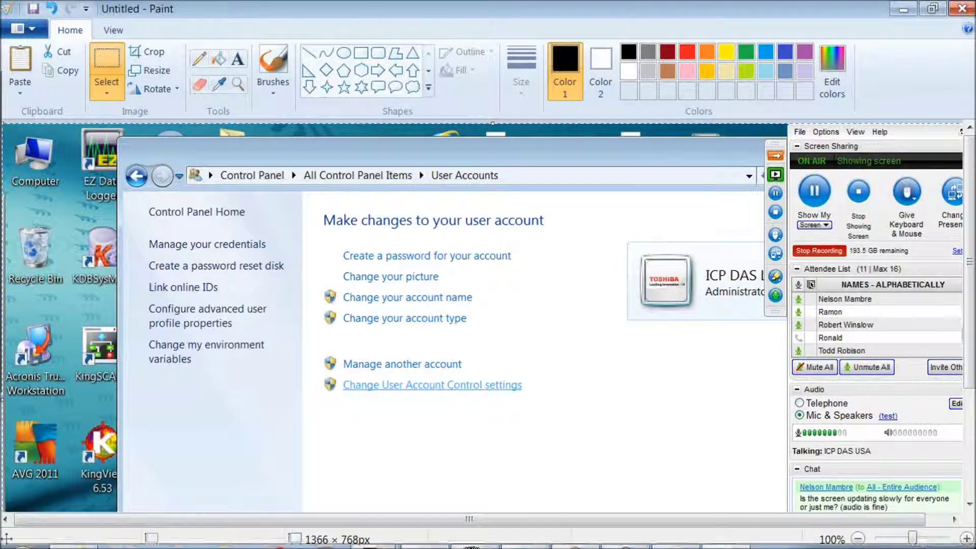
{"action": "mouse_move", "coordinate": [397, 545]}
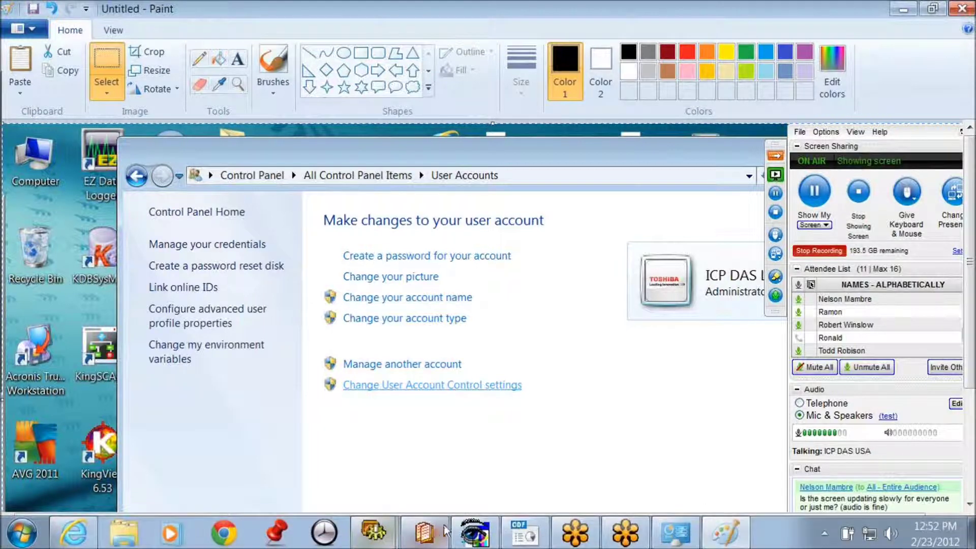
{"action": "left_click", "coordinate": [675, 533]}
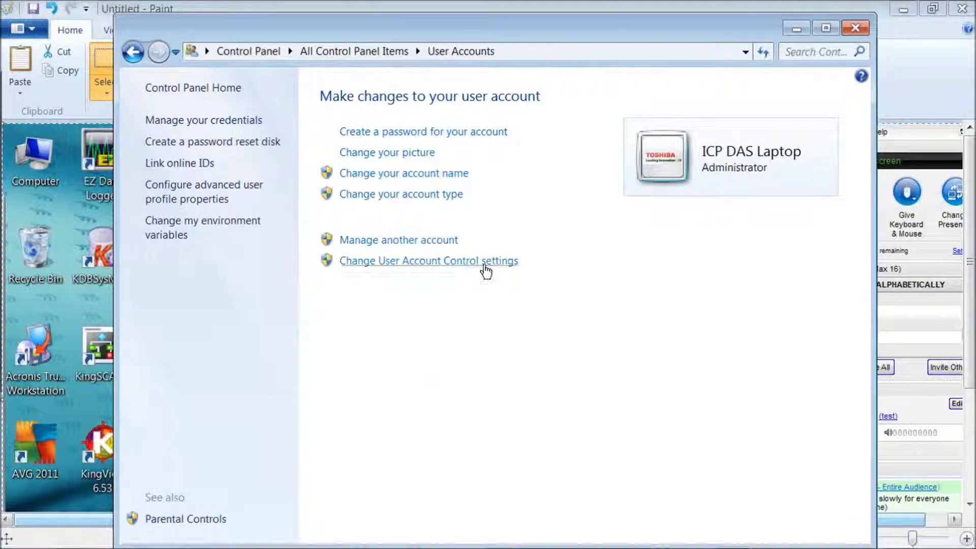
{"action": "left_click", "coordinate": [483, 263]}
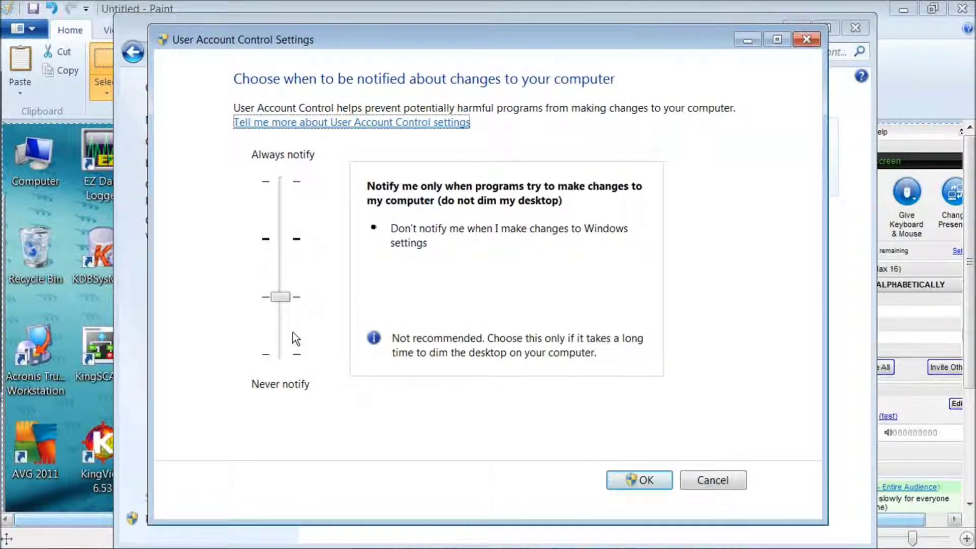
- Paste a screenshot of the UAC notification settings into Paint, then minimize Paint
{"action": "key", "text": "alt+Tab"}
{"action": "key", "text": "ctrl+v"}
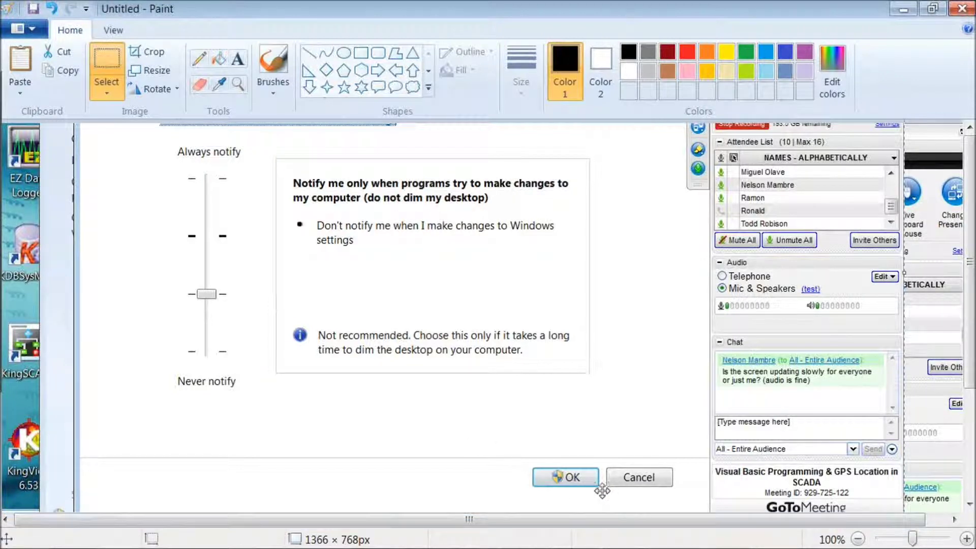
{"action": "mouse_move", "coordinate": [575, 534]}
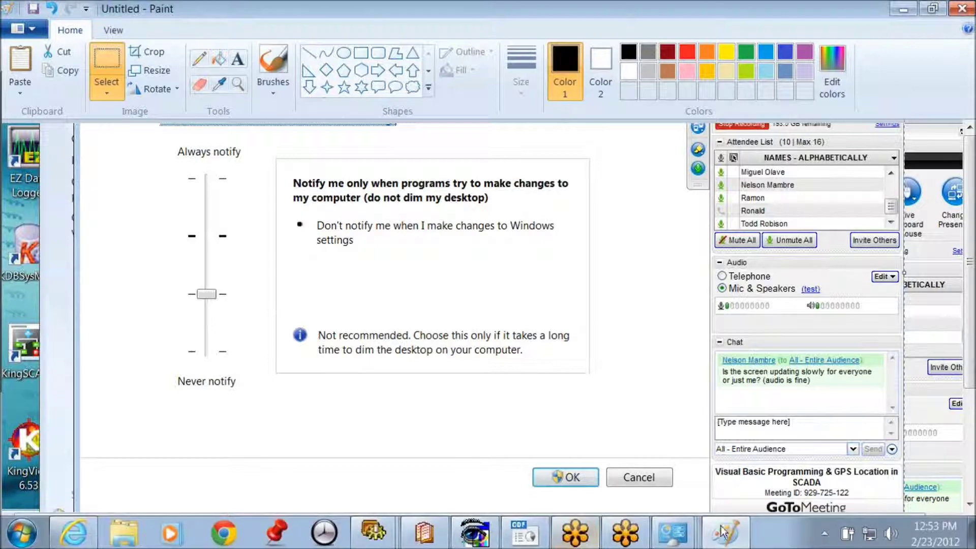
{"action": "mouse_move", "coordinate": [722, 533]}
{"action": "left_click", "coordinate": [703, 502]}
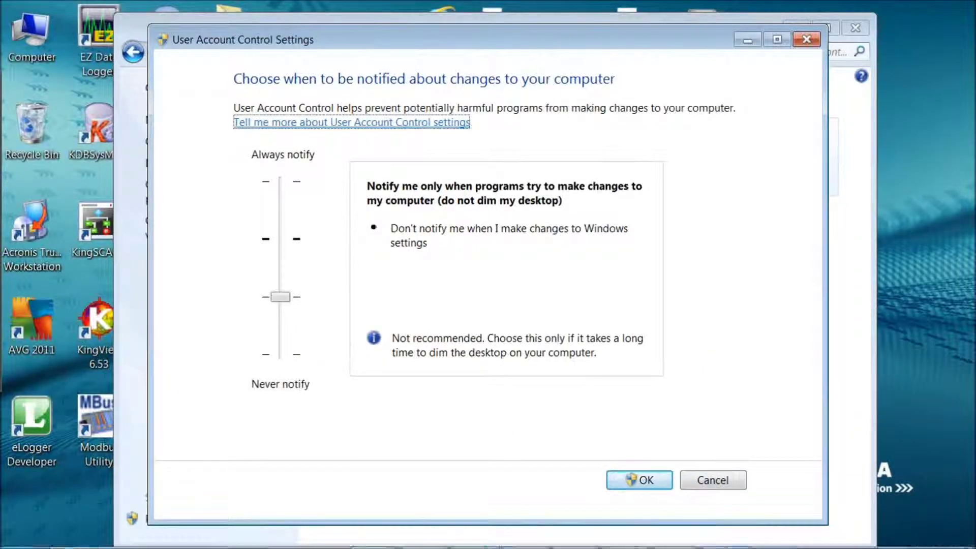
- Switch to the TouchExplorer picture editor from the taskbar and close it
{"action": "mouse_move", "coordinate": [434, 540]}
{"action": "mouse_move", "coordinate": [672, 536]}
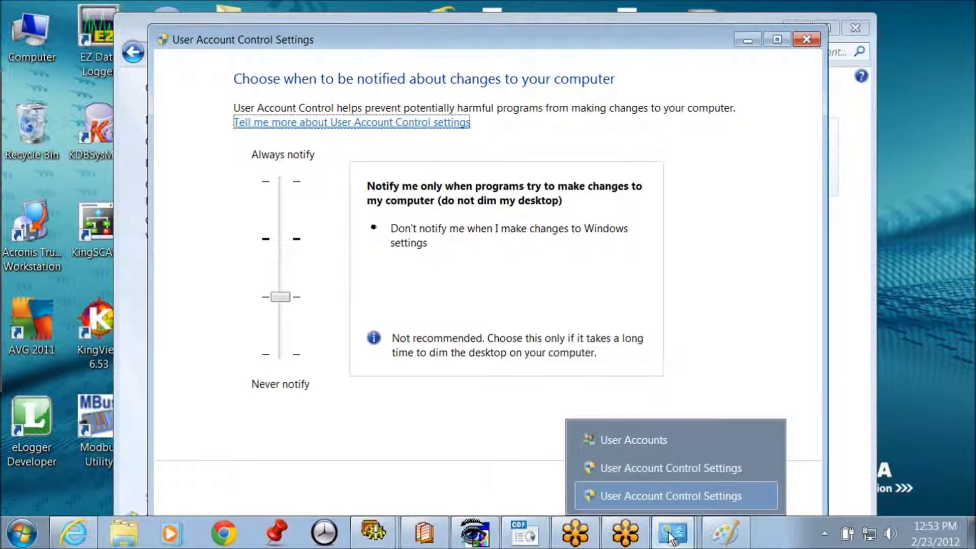
{"action": "mouse_move", "coordinate": [373, 538]}
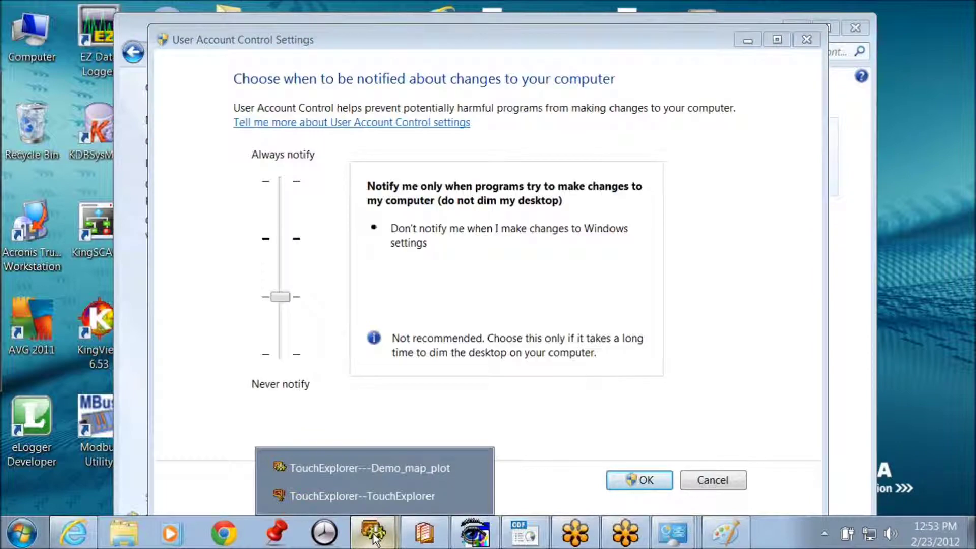
{"action": "left_click", "coordinate": [354, 497]}
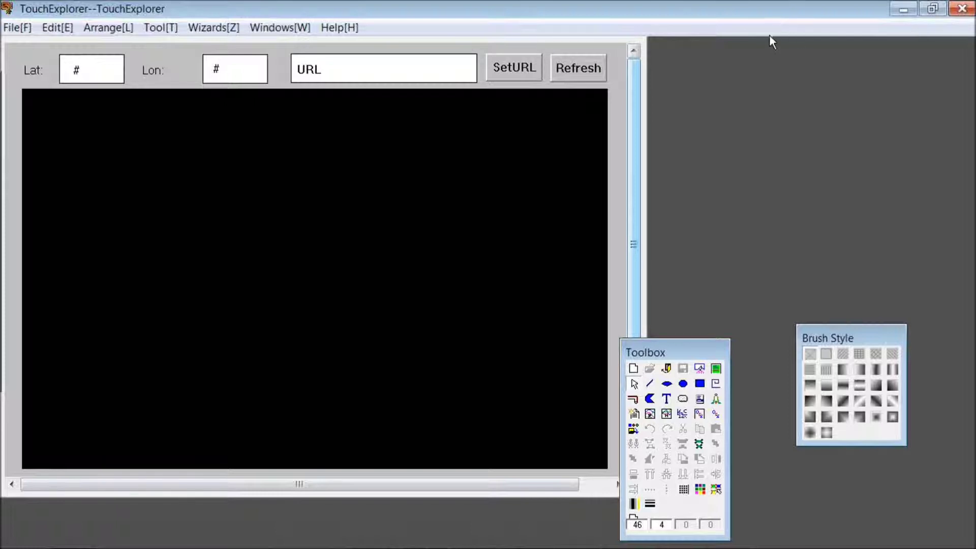
{"action": "left_click", "coordinate": [962, 9]}
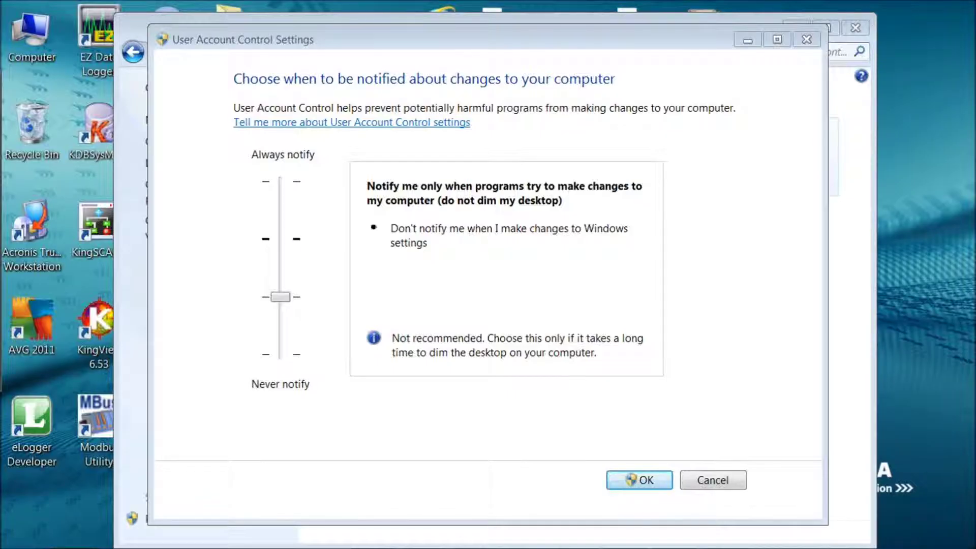
- Bring up the Demo_map_plot project window with its longitude, Latitude and URL tags
{"action": "mouse_move", "coordinate": [148, 534]}
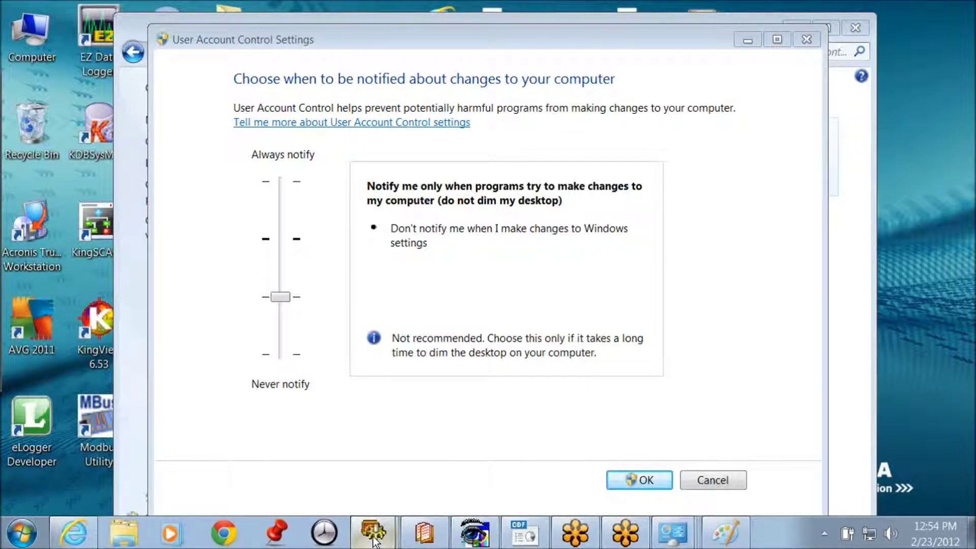
{"action": "mouse_move", "coordinate": [373, 538]}
{"action": "left_click", "coordinate": [352, 495]}
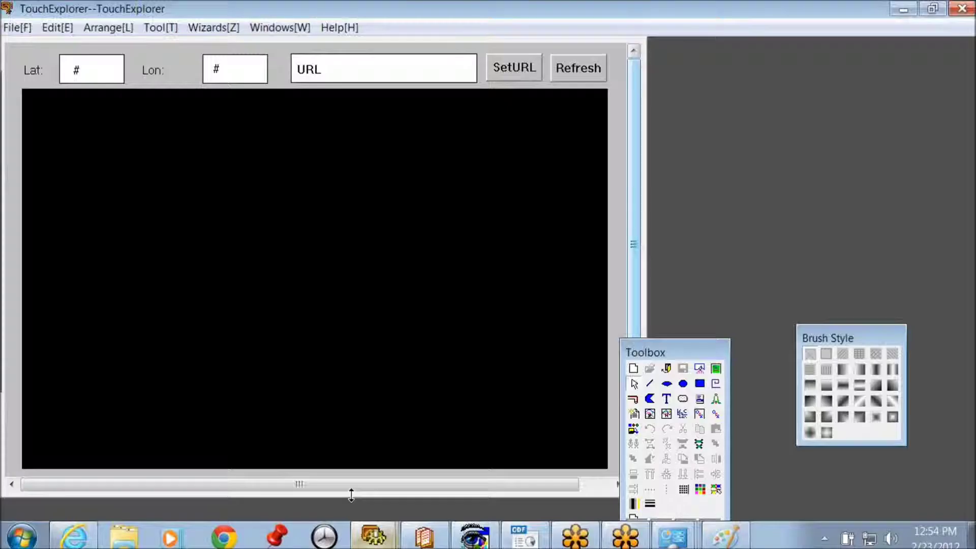
{"action": "mouse_move", "coordinate": [238, 545]}
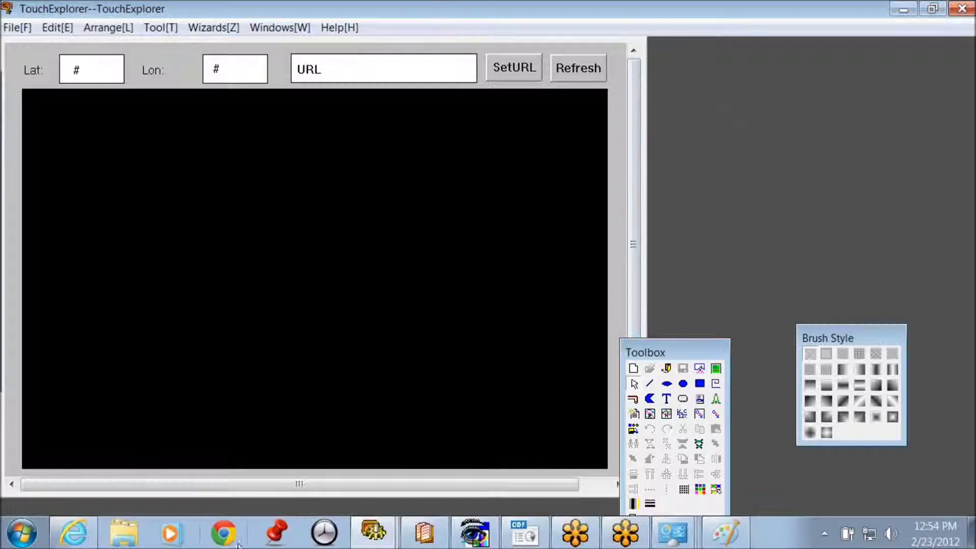
{"action": "mouse_move", "coordinate": [374, 534]}
{"action": "left_click", "coordinate": [346, 469]}
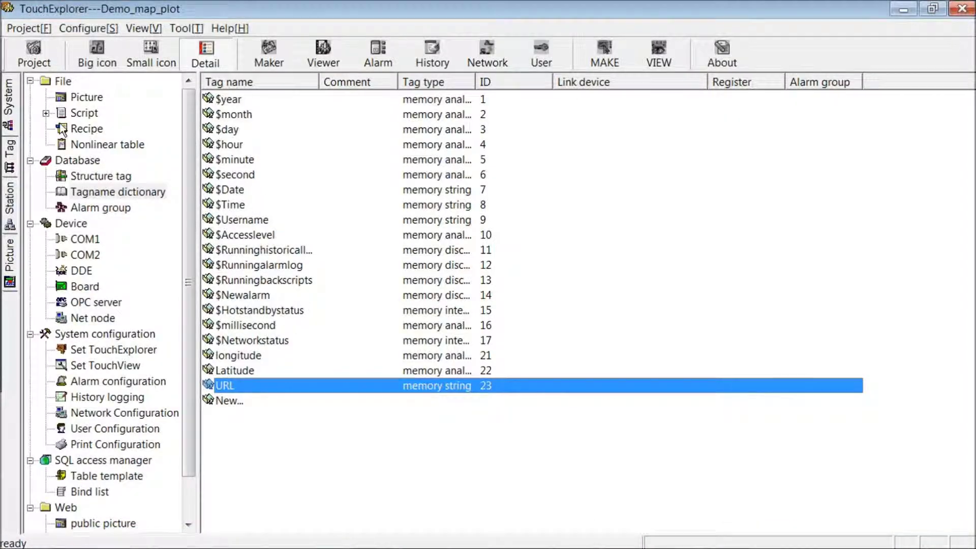
- Open the testmap picture from the Picture list and select its Lat, Lon and URL boxes
{"action": "left_click", "coordinate": [79, 96]}
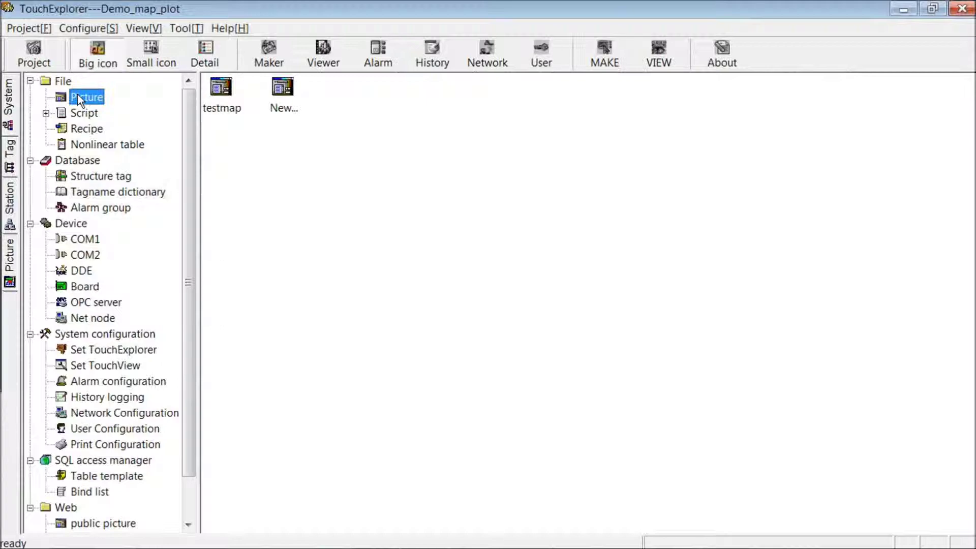
{"action": "double_click", "coordinate": [222, 98]}
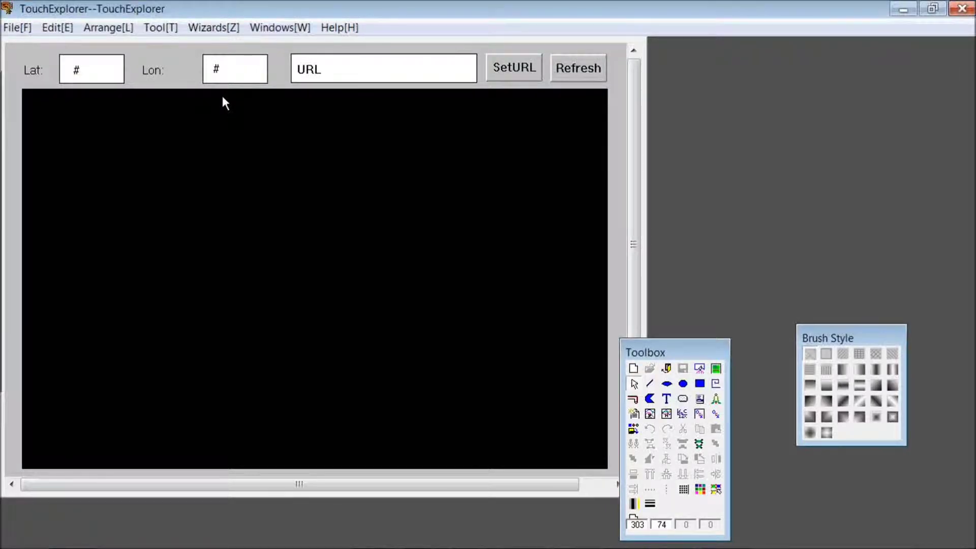
{"action": "left_click", "coordinate": [84, 71]}
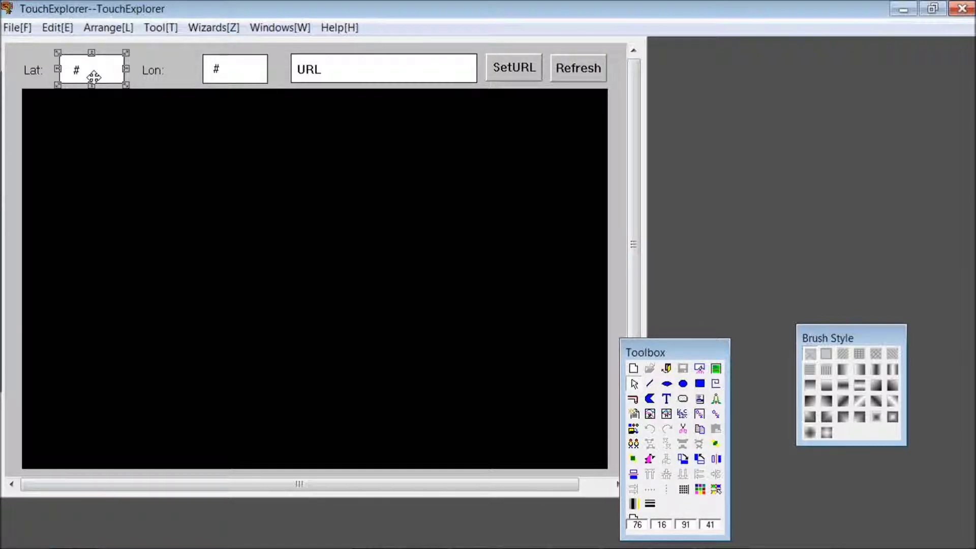
{"action": "left_click", "coordinate": [245, 71]}
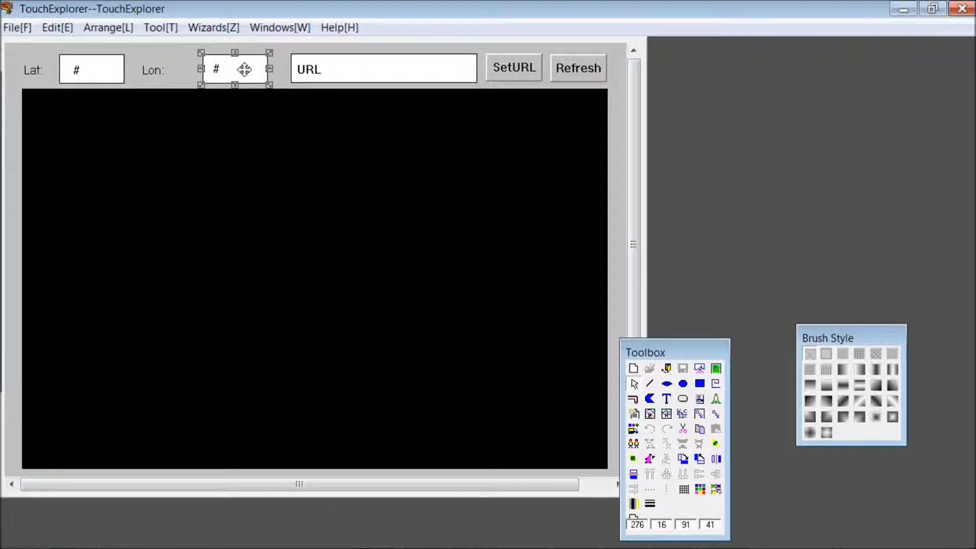
{"action": "left_click", "coordinate": [346, 68]}
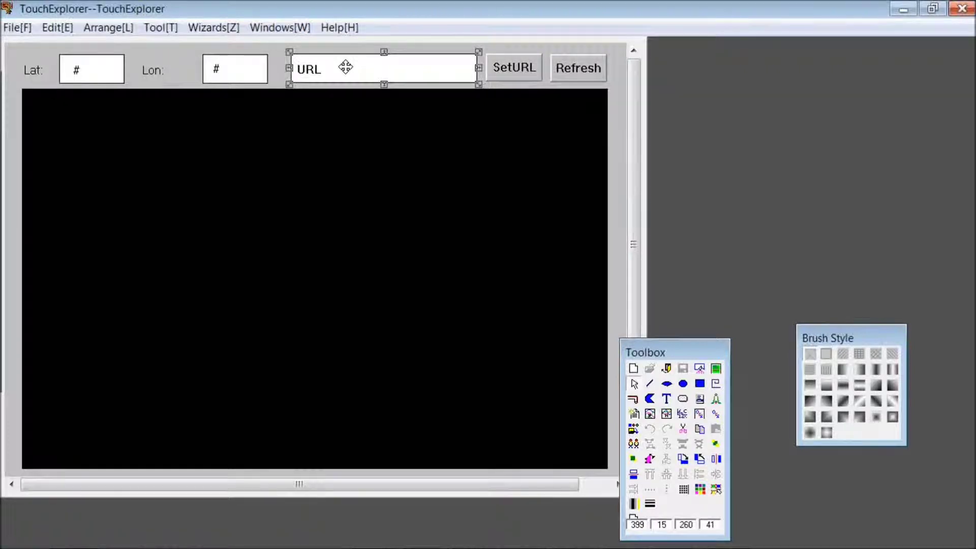
{"action": "double_click", "coordinate": [346, 67]}
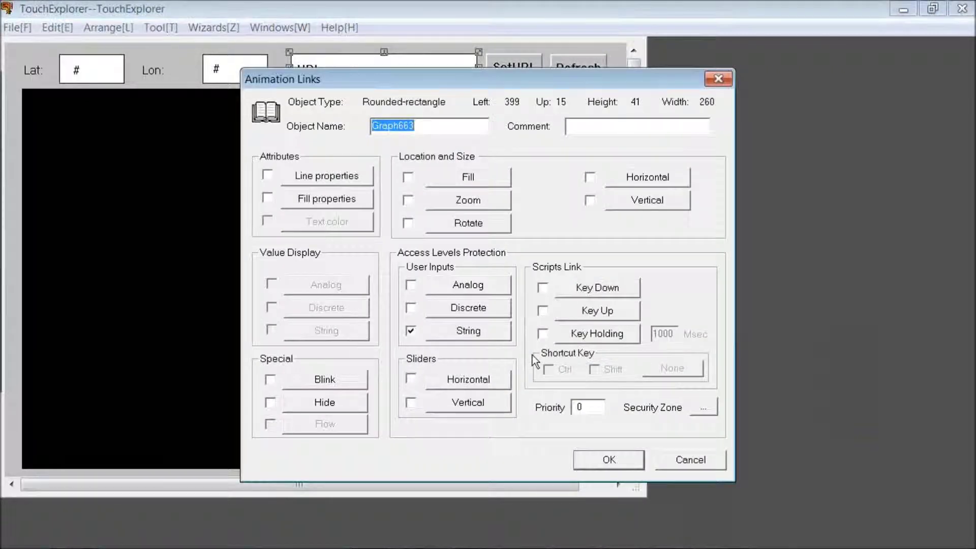
{"action": "left_click", "coordinate": [463, 333]}
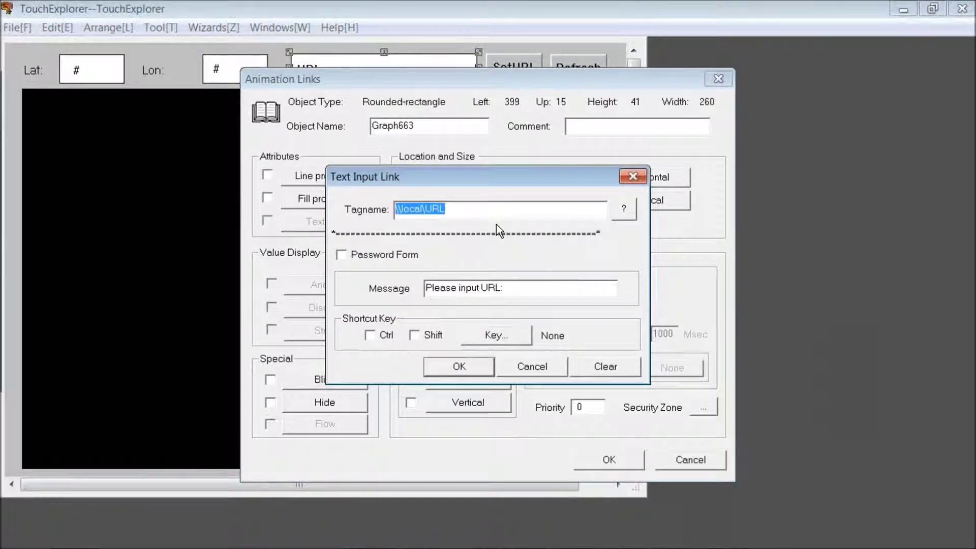
{"action": "left_click", "coordinate": [523, 367]}
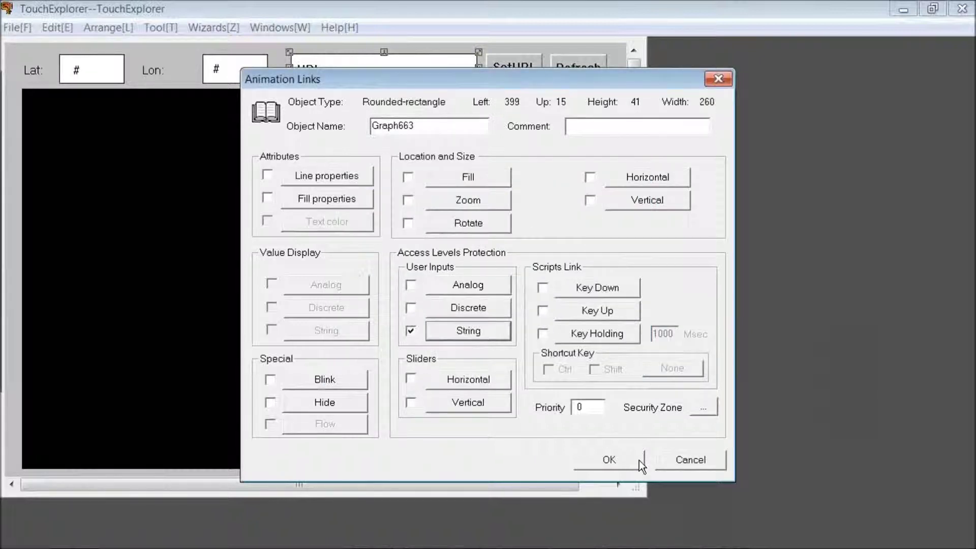
{"action": "left_click", "coordinate": [639, 460]}
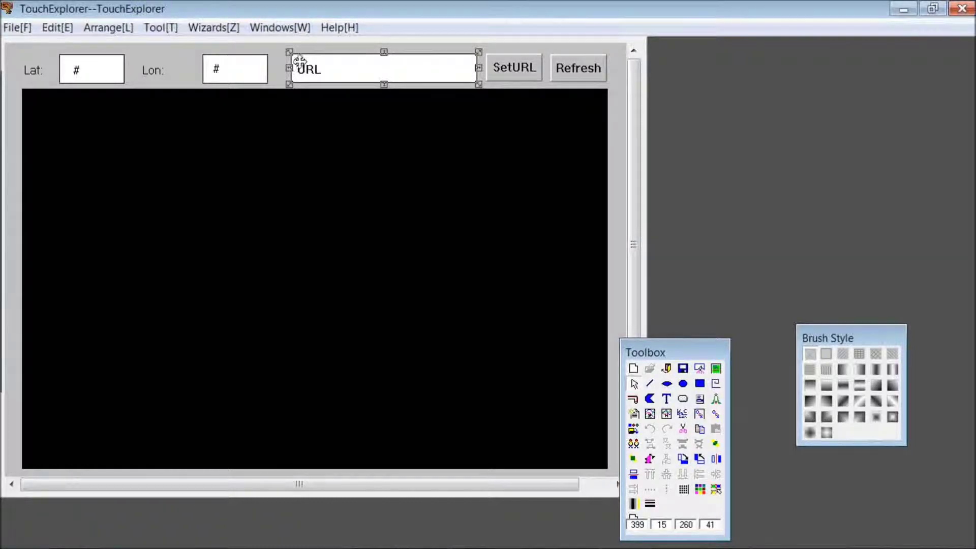
{"action": "left_click", "coordinate": [510, 70]}
{"action": "double_click", "coordinate": [511, 71]}
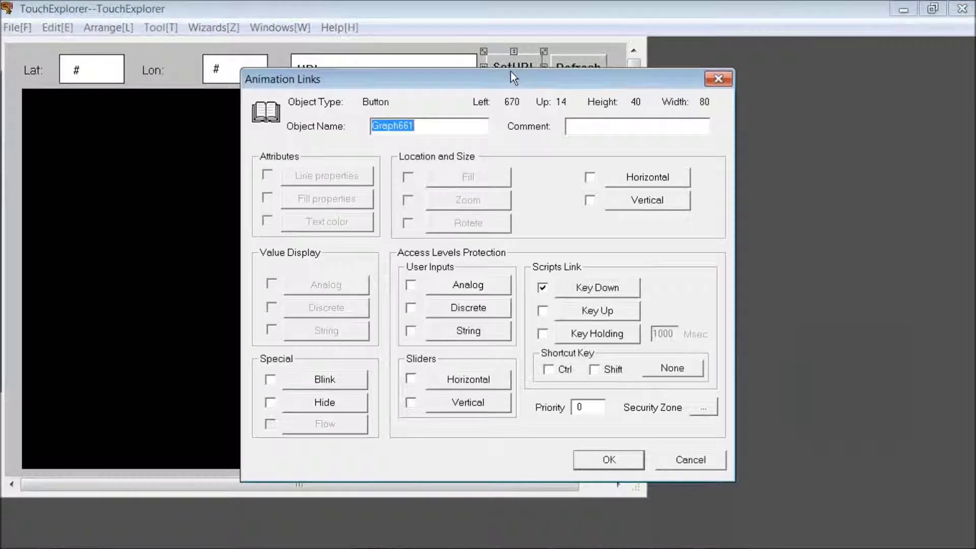
{"action": "left_click", "coordinate": [605, 294]}
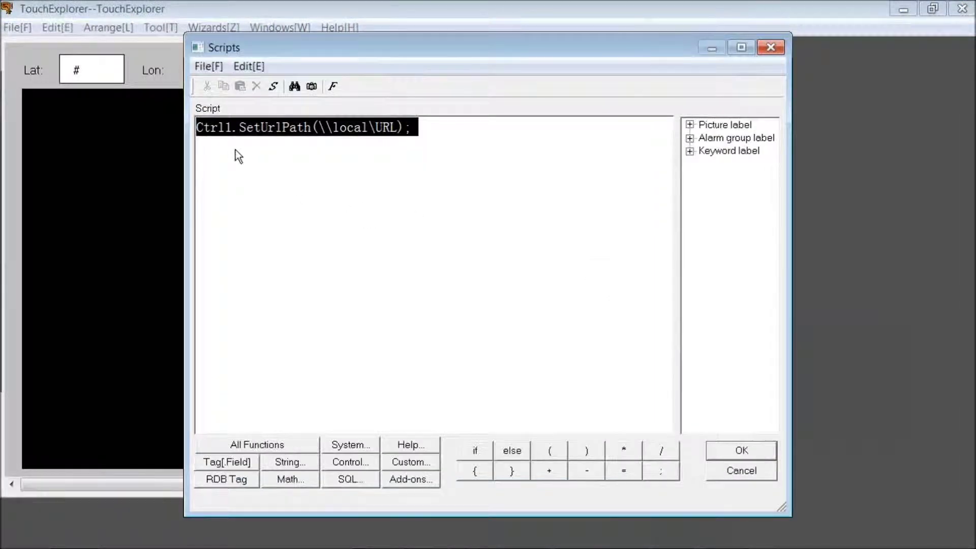
{"action": "key", "text": "Escape"}
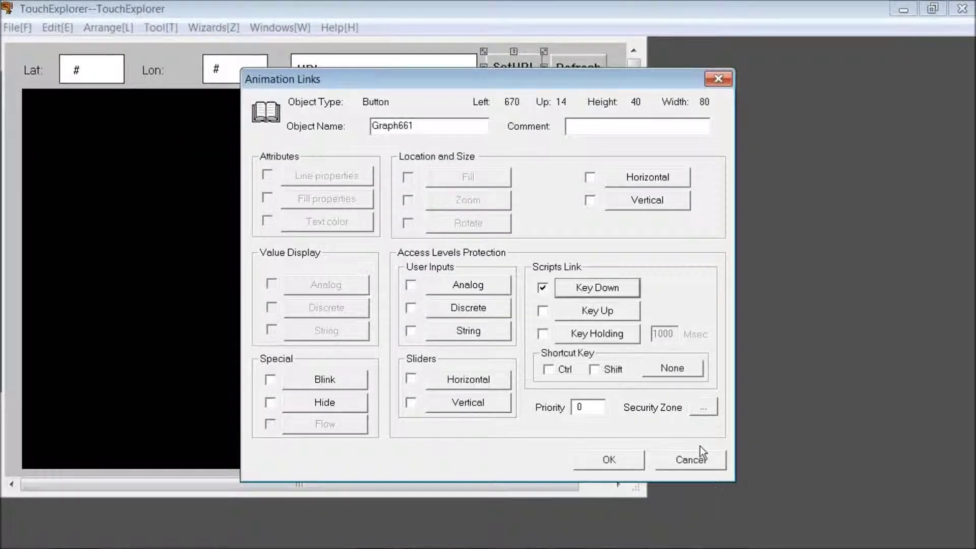
{"action": "left_click", "coordinate": [697, 465]}
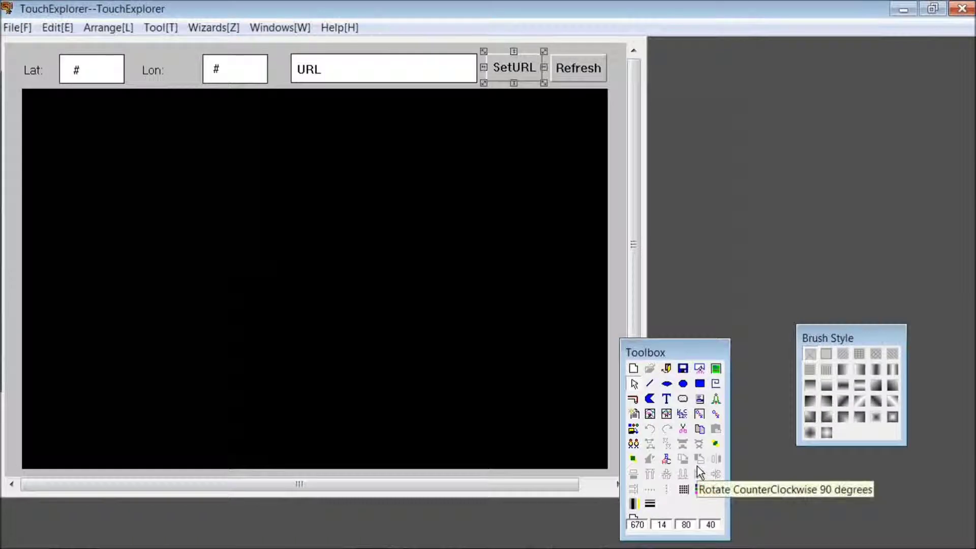
- Inspect the embedded browser control's properties and events, then close the testmap picture editor
{"action": "double_click", "coordinate": [219, 239]}
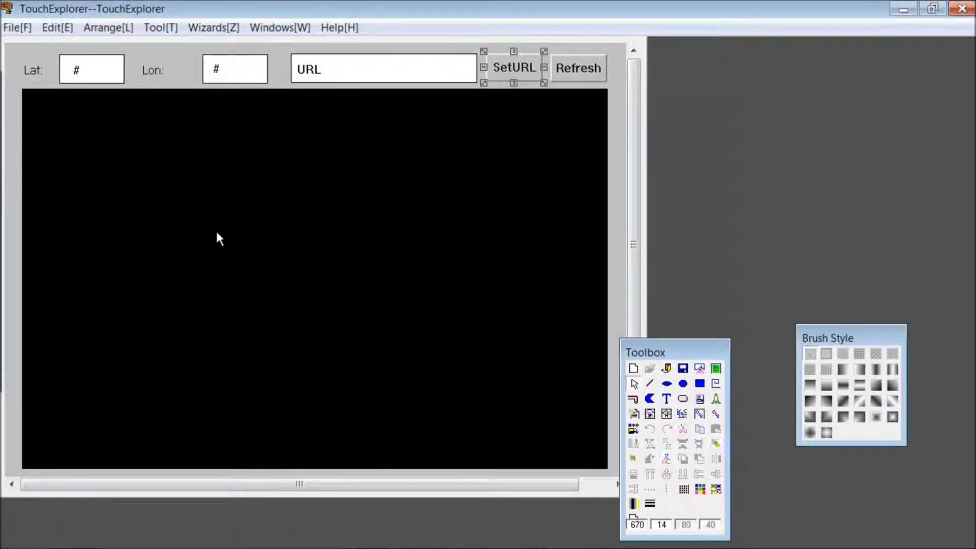
{"action": "left_click", "coordinate": [370, 144]}
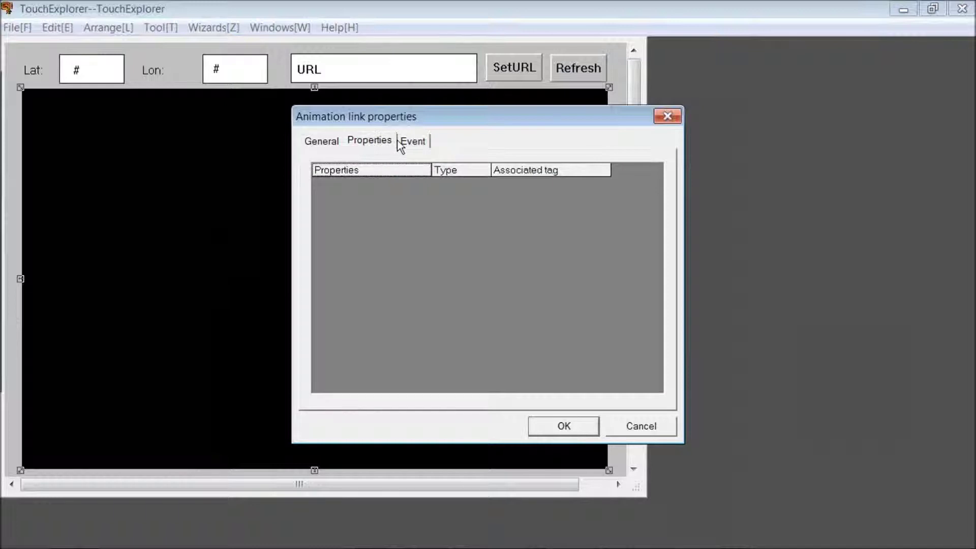
{"action": "left_click", "coordinate": [402, 143]}
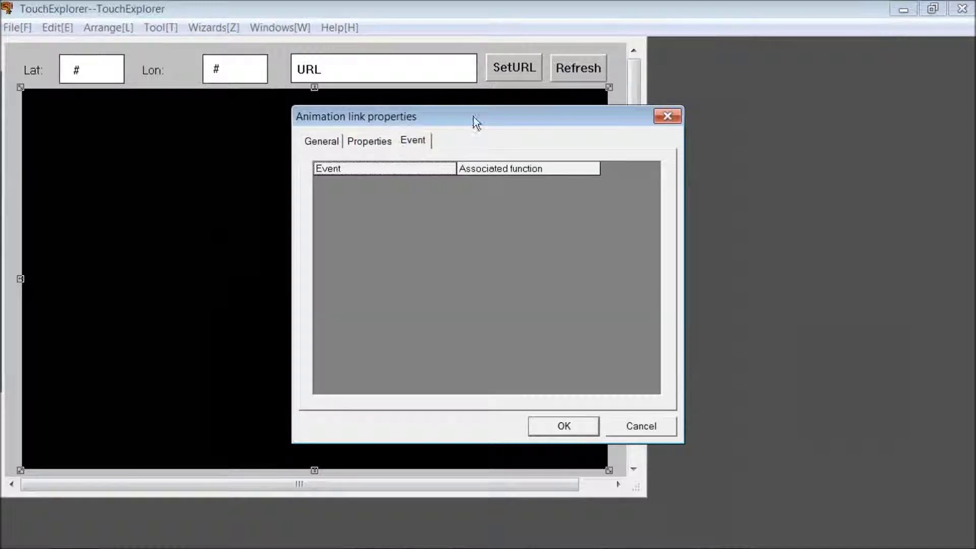
{"action": "left_click", "coordinate": [668, 117]}
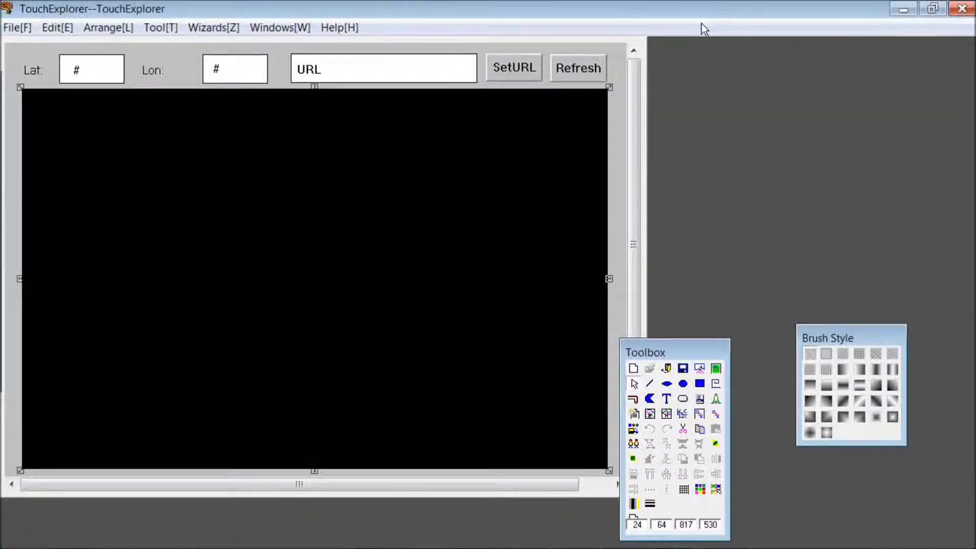
{"action": "double_click", "coordinate": [713, 13]}
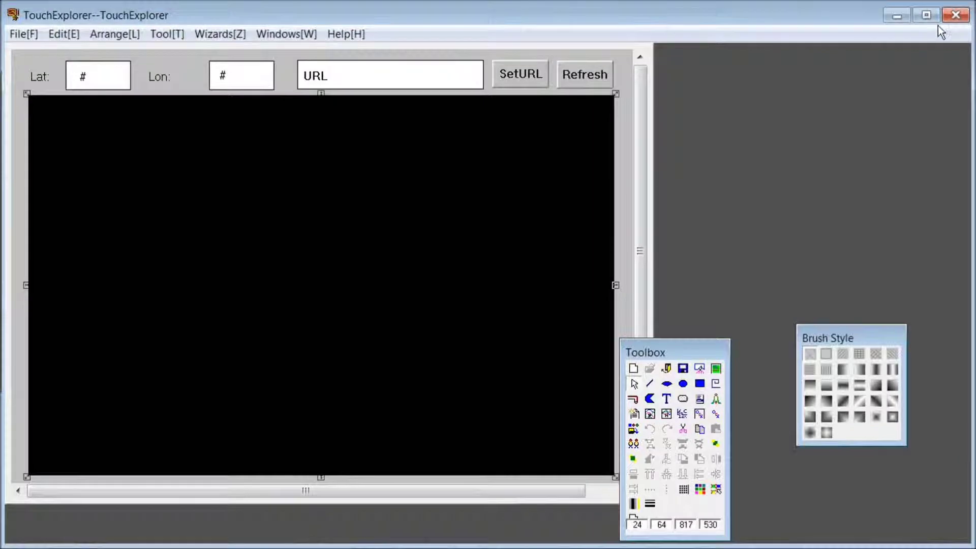
{"action": "left_click", "coordinate": [948, 14]}
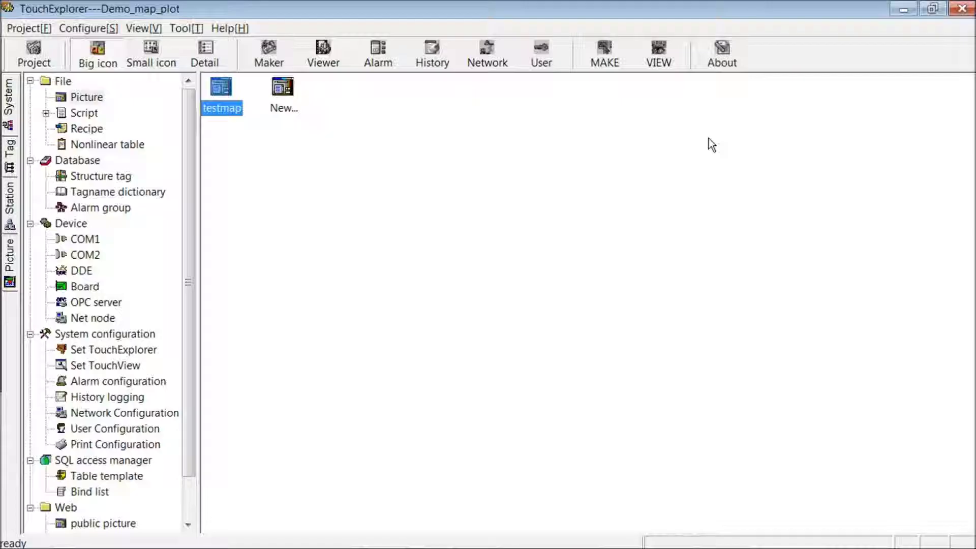
{"action": "left_click", "coordinate": [657, 55]}
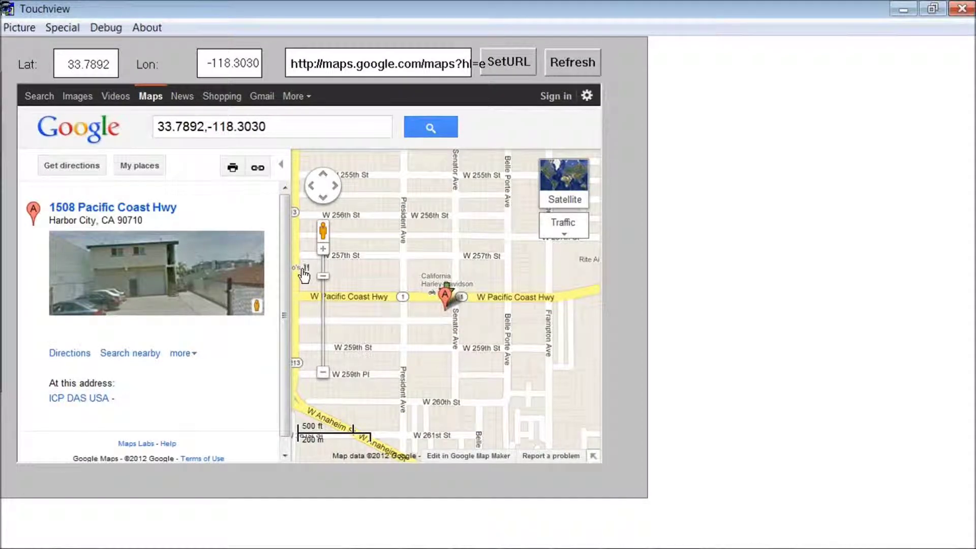
{"action": "mouse_move", "coordinate": [304, 274]}
{"action": "left_click", "coordinate": [410, 65]}
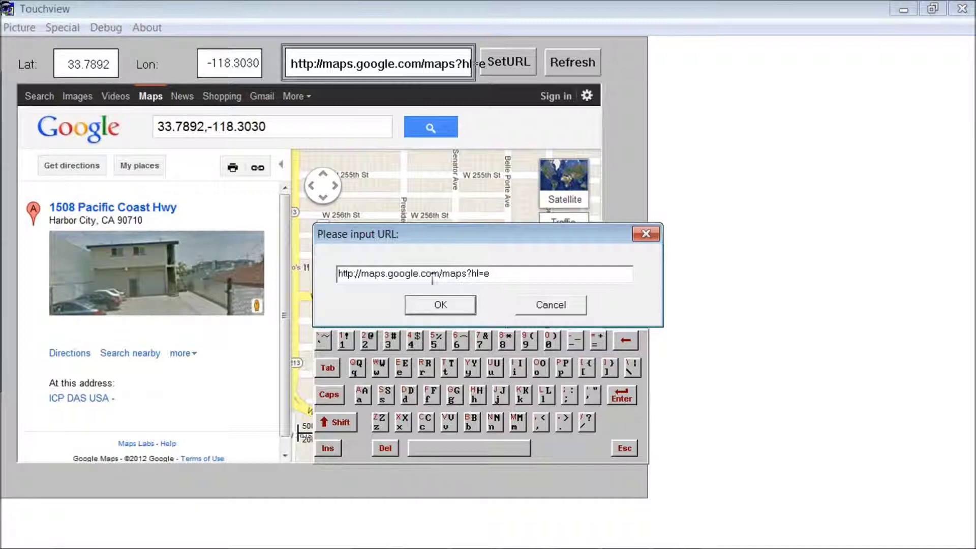
{"action": "left_click_drag", "start_coordinate": [438, 273], "coordinate": [502, 275]}
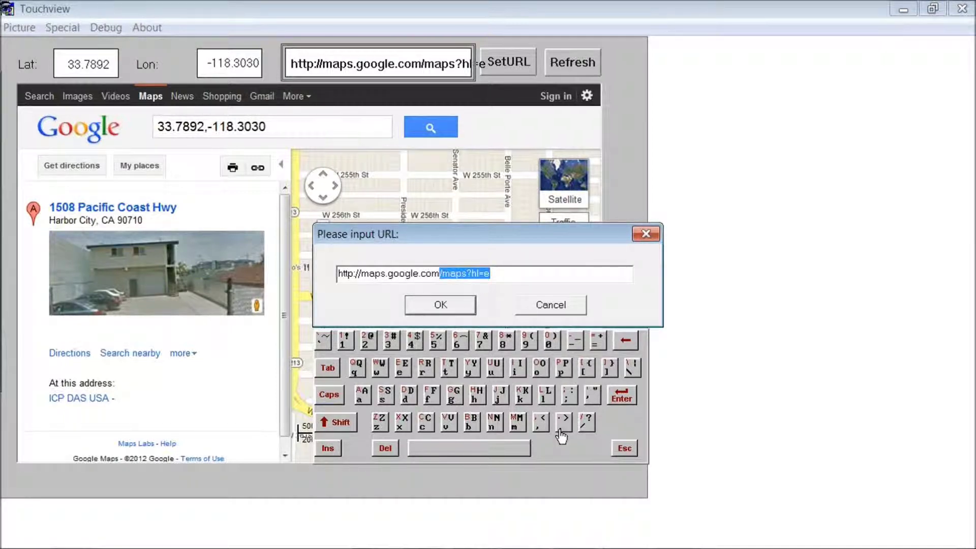
{"action": "left_click", "coordinate": [626, 341]}
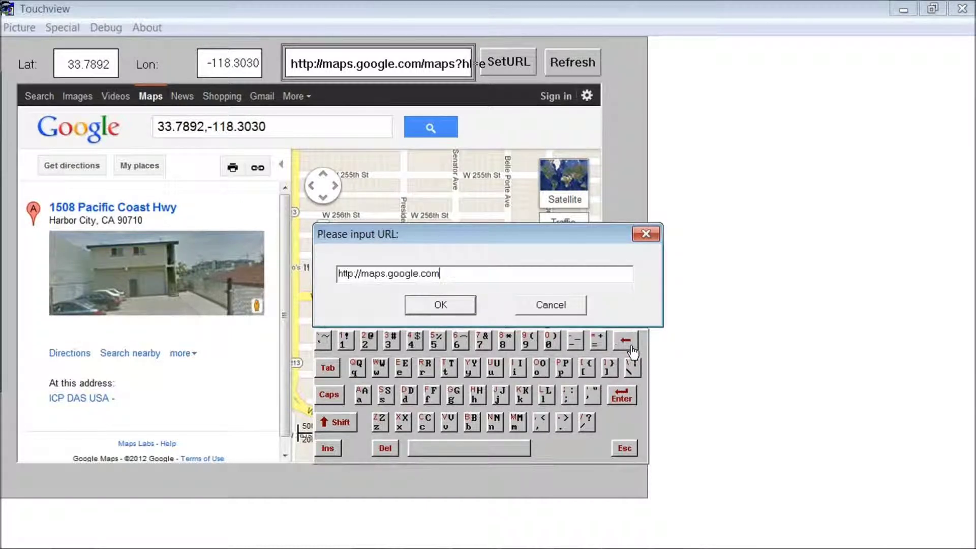
{"action": "left_click", "coordinate": [442, 307]}
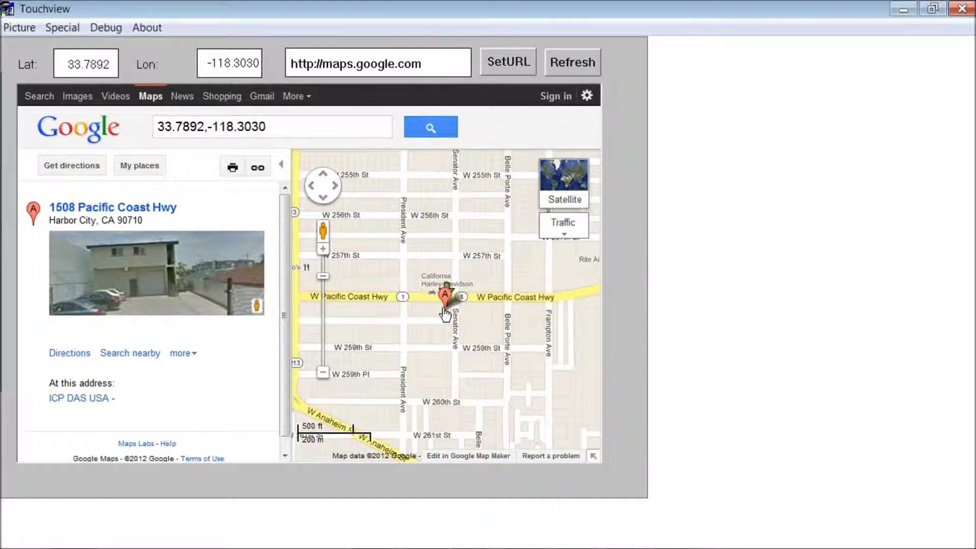
- Load the new URL with SetURL, search the map for msn, then switch to Google web search
{"action": "left_click", "coordinate": [520, 71]}
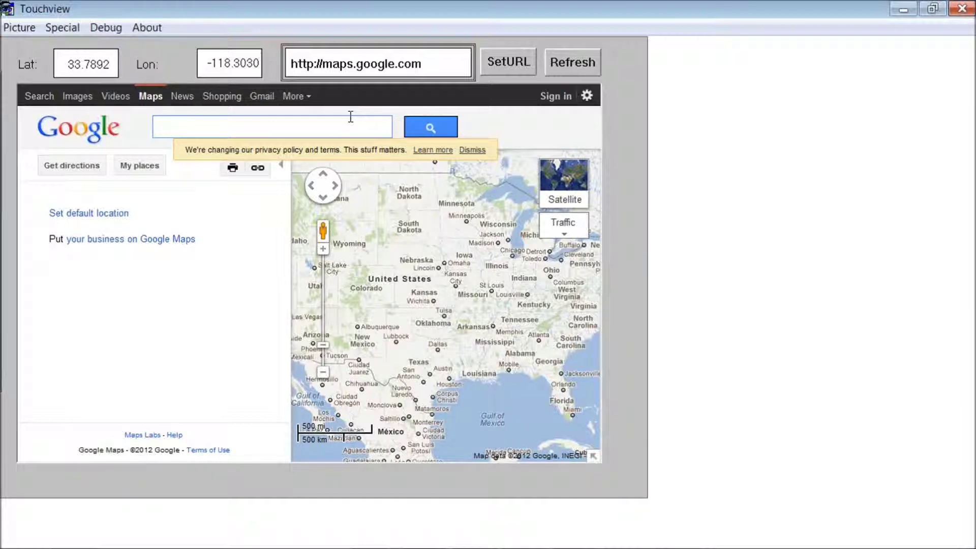
{"action": "type", "text": "msn"}
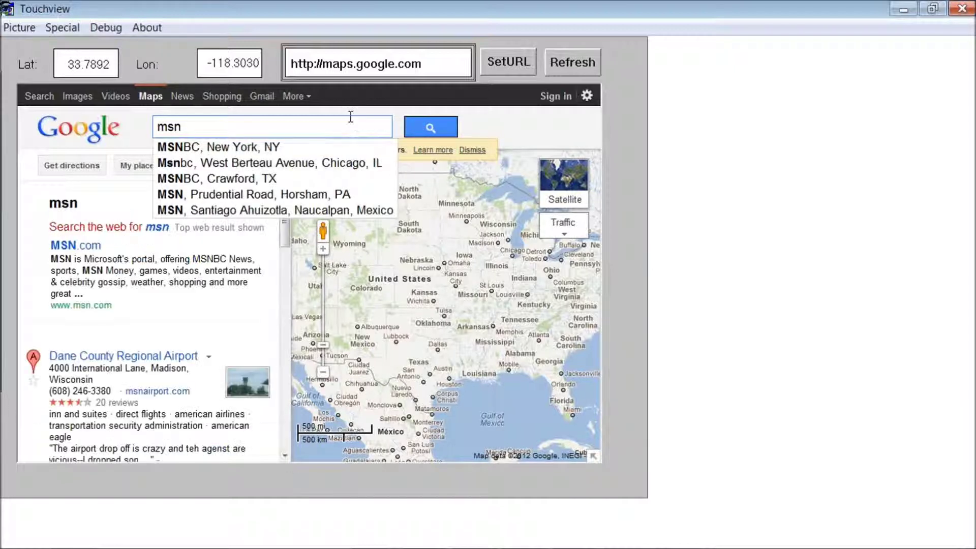
{"action": "key", "text": "Return"}
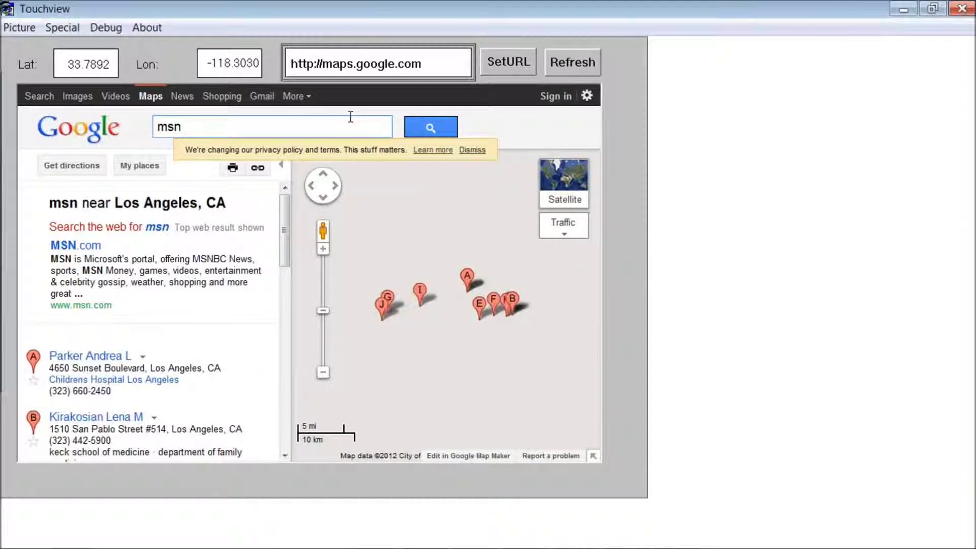
{"action": "left_click", "coordinate": [430, 129]}
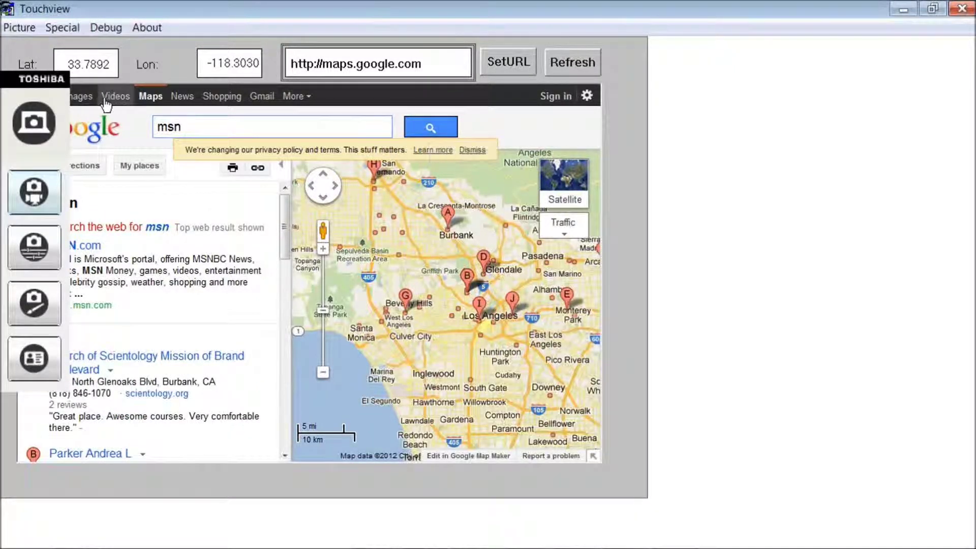
{"action": "left_click", "coordinate": [39, 98]}
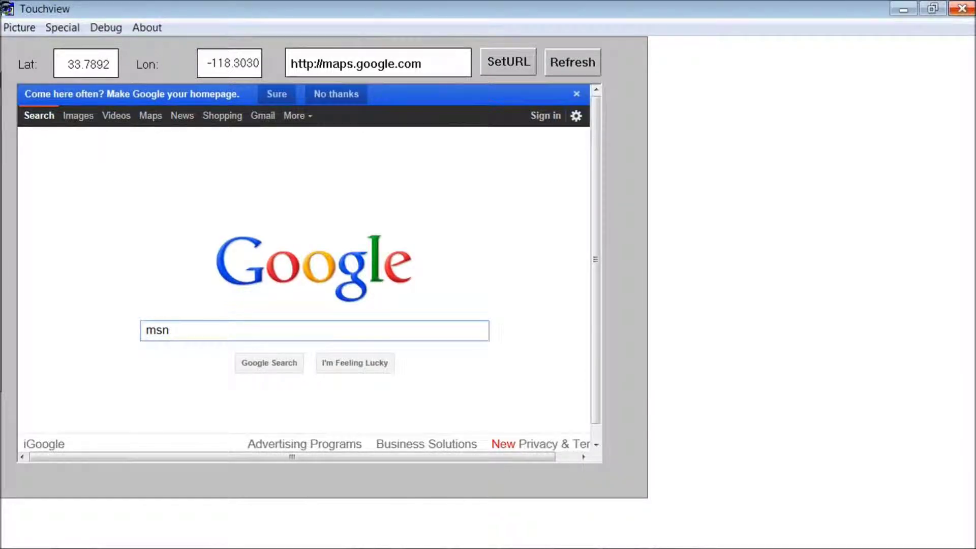
- Quit TouchView and return to the Demo_map_plot project manager
{"action": "left_click", "coordinate": [958, 6]}
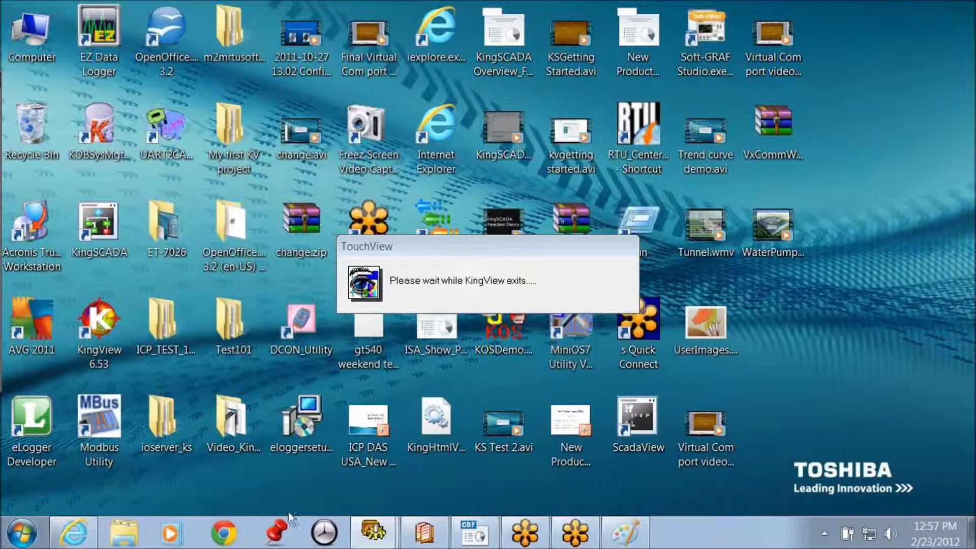
{"action": "mouse_move", "coordinate": [374, 534]}
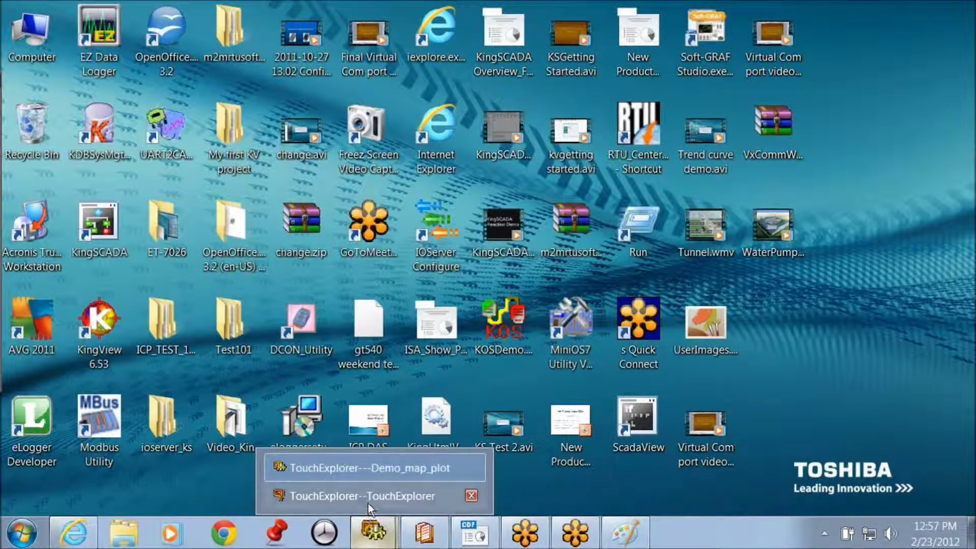
{"action": "left_click", "coordinate": [382, 468]}
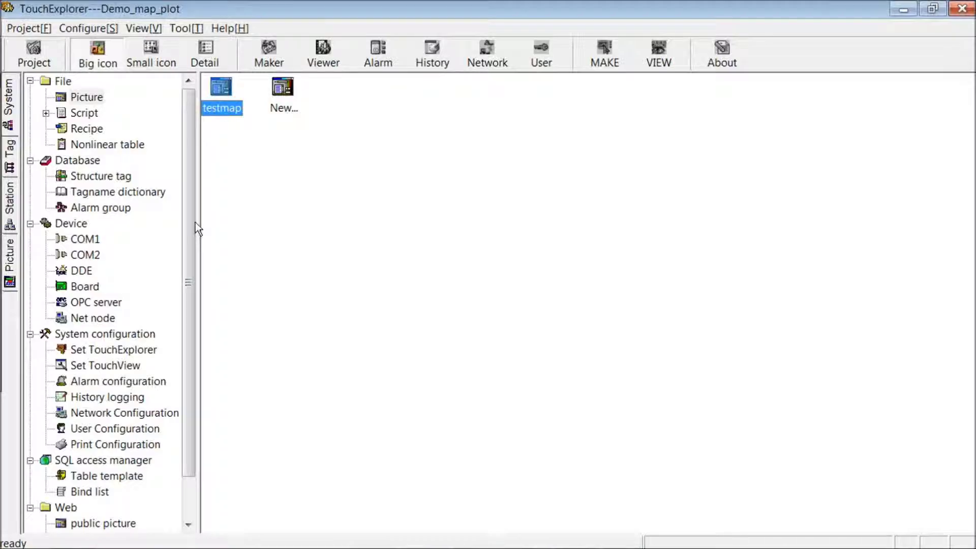
- Open testmap and the New picture setup several times, closing each without creating anything
{"action": "double_click", "coordinate": [221, 108]}
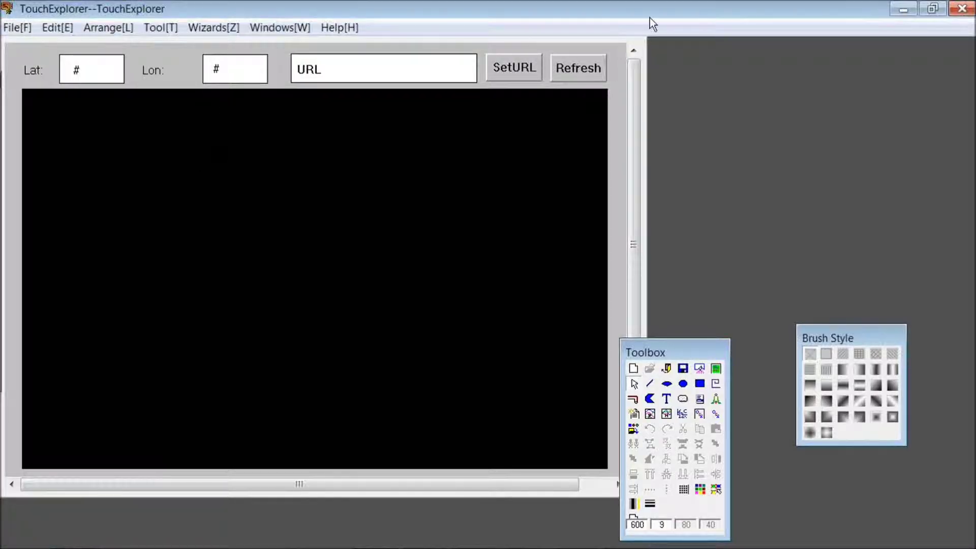
{"action": "left_click", "coordinate": [968, 8]}
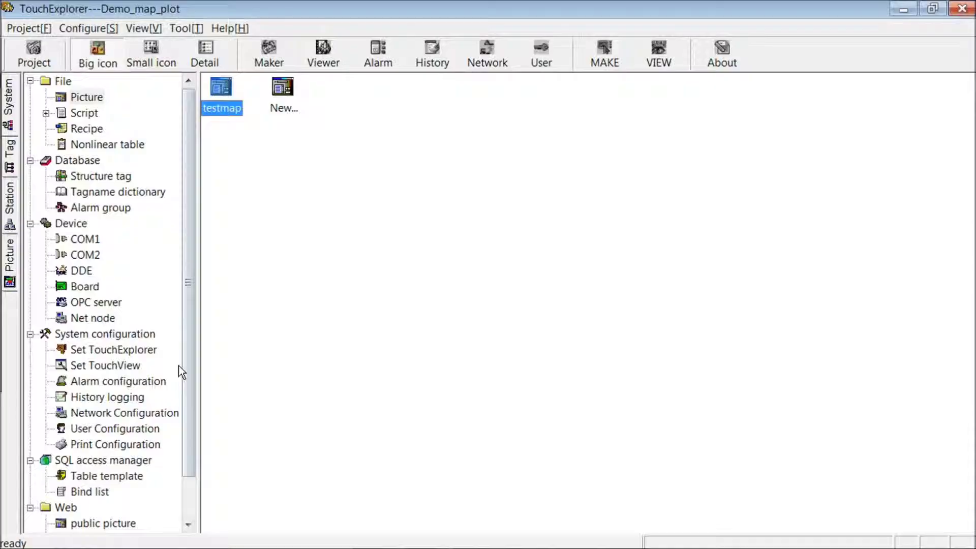
{"action": "double_click", "coordinate": [290, 90]}
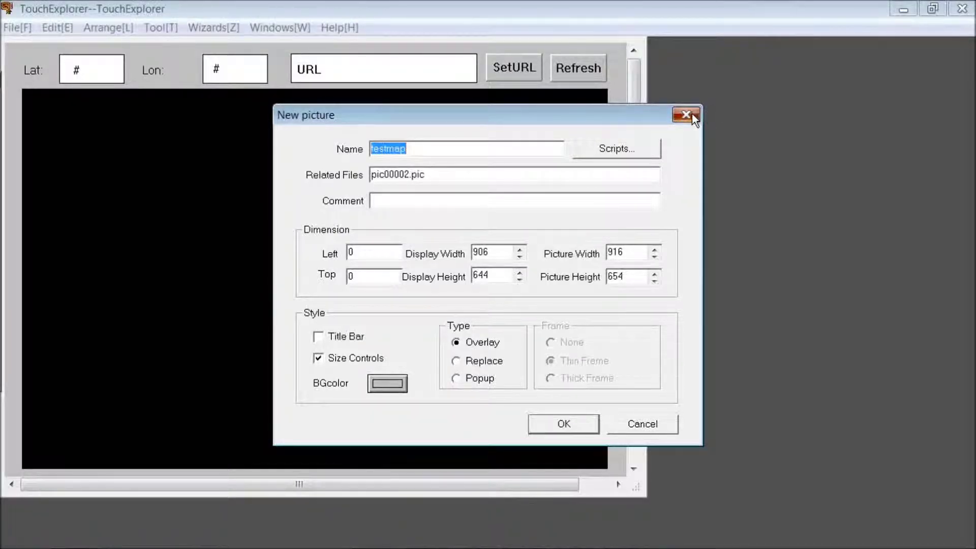
{"action": "left_click", "coordinate": [686, 114]}
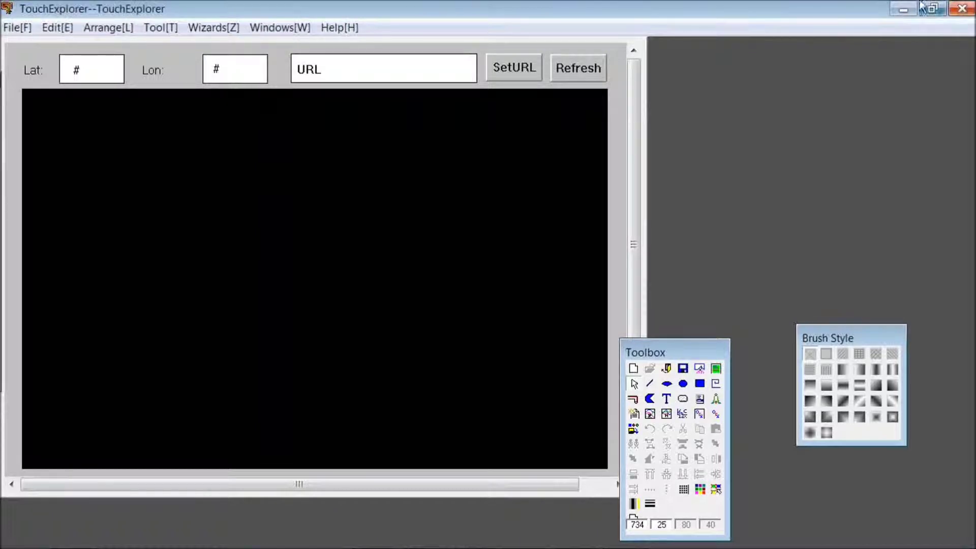
{"action": "left_click", "coordinate": [963, 8]}
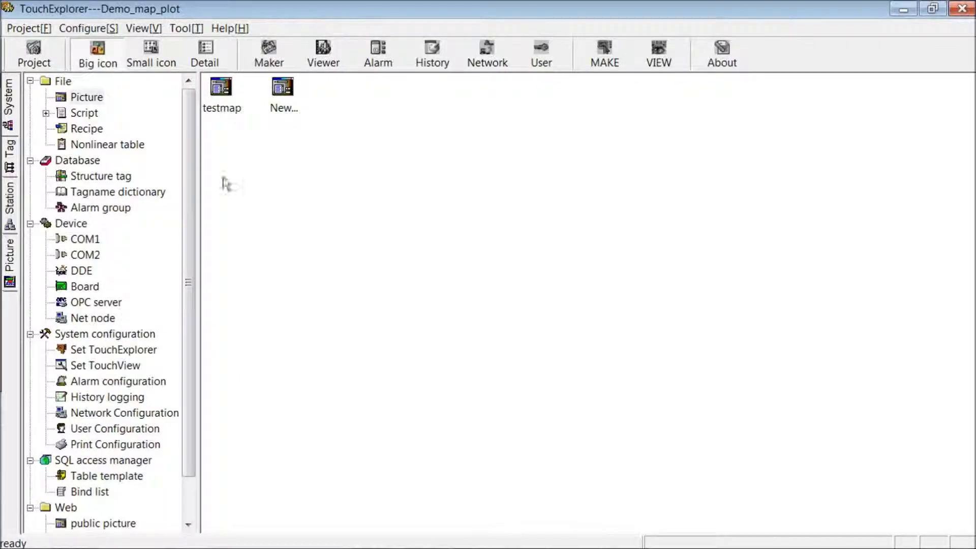
{"action": "double_click", "coordinate": [285, 96]}
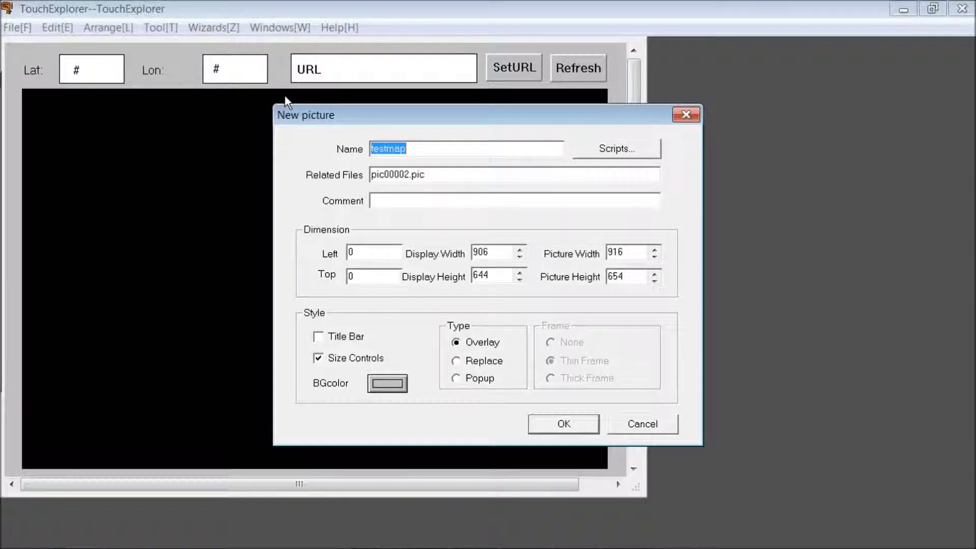
{"action": "left_click", "coordinate": [629, 421]}
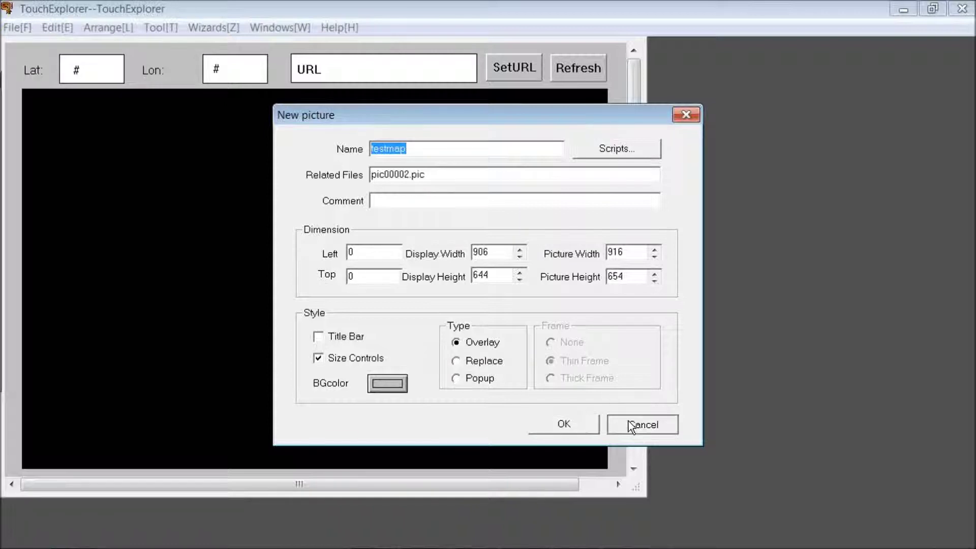
{"action": "left_click", "coordinate": [960, 8]}
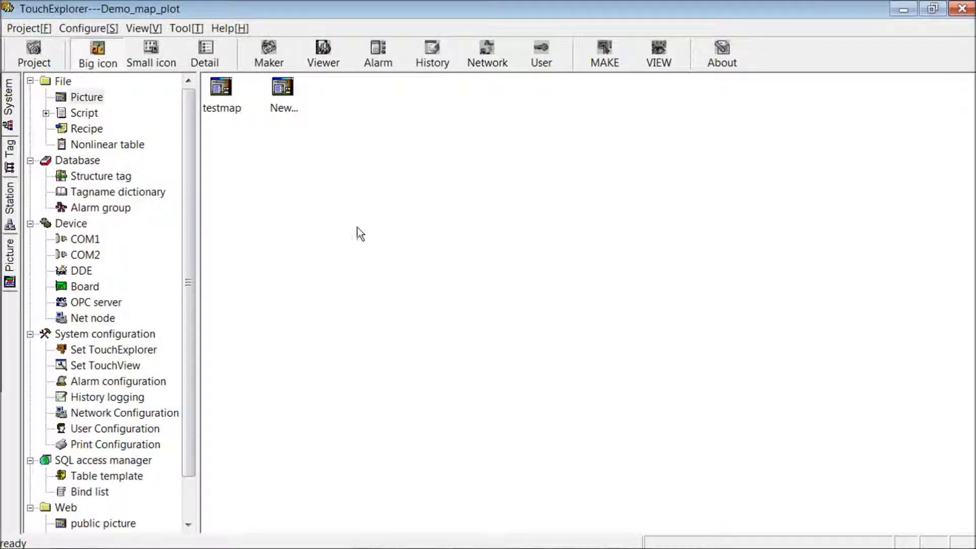
- Create the new picture, renaming it testmap2 after the duplicate-name error
{"action": "double_click", "coordinate": [278, 105]}
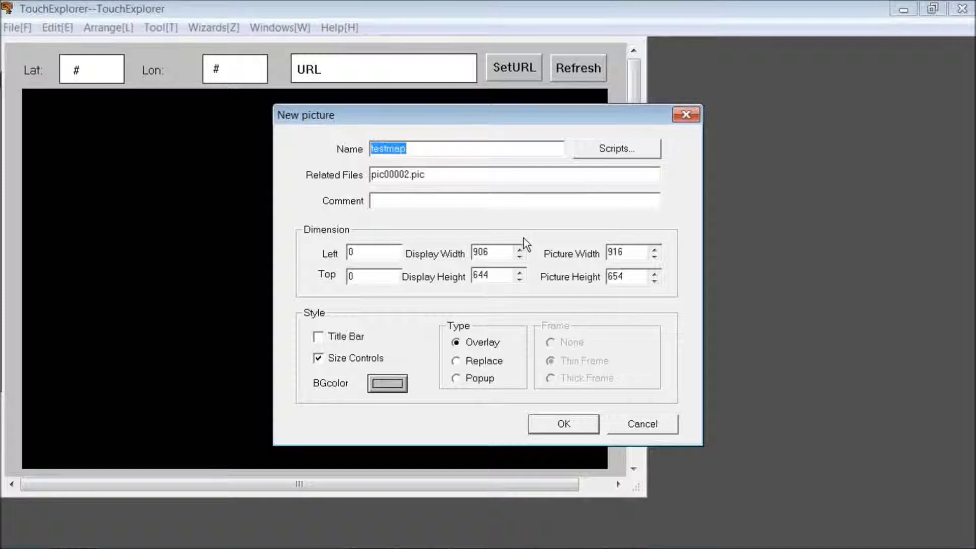
{"action": "left_click", "coordinate": [556, 426]}
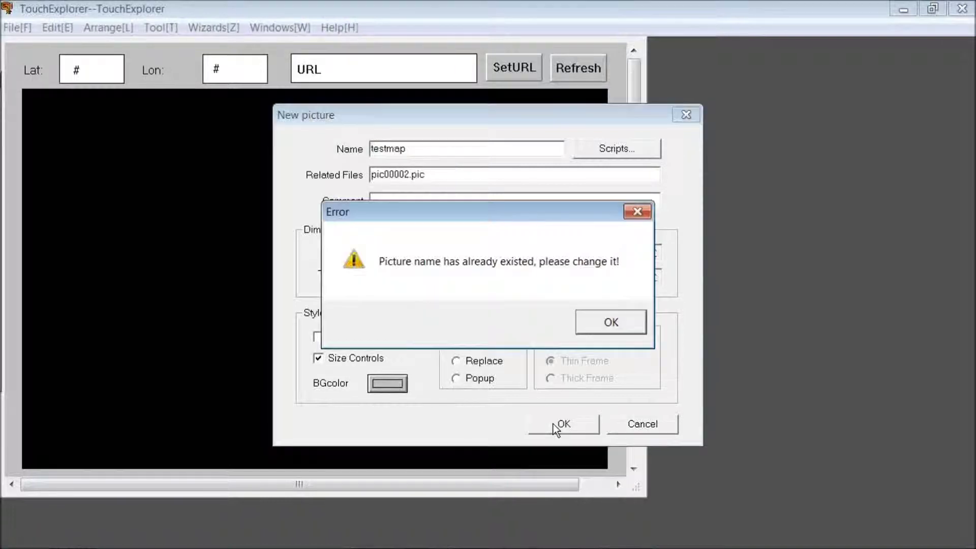
{"action": "left_click", "coordinate": [601, 326]}
{"action": "left_click", "coordinate": [419, 153]}
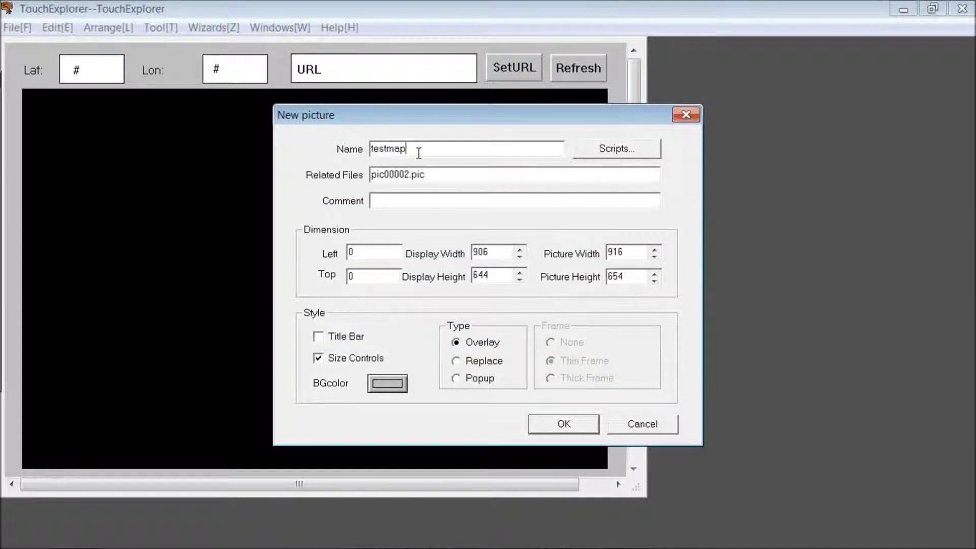
{"action": "type", "text": "2"}
{"action": "left_click", "coordinate": [545, 424]}
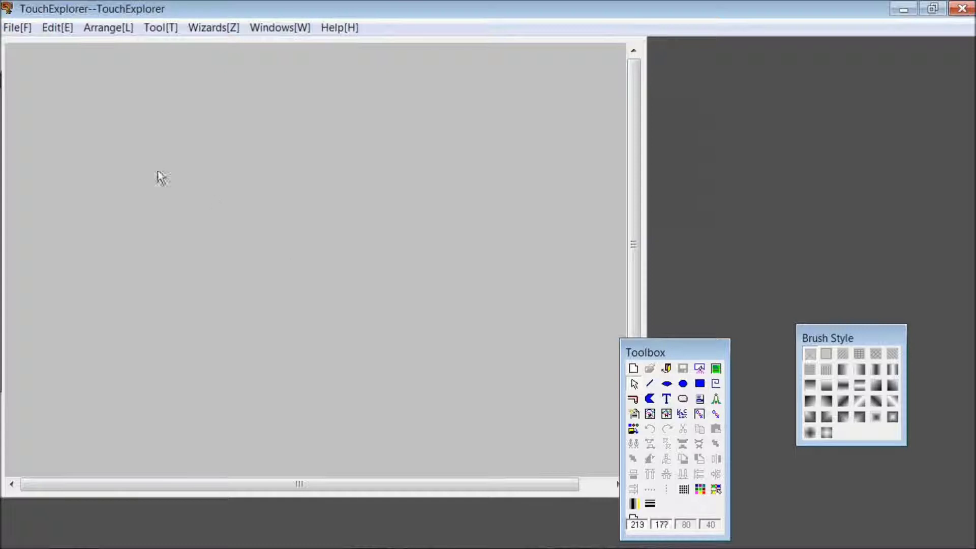
- Choose KingHtmlView Control from the Insert General Controls list and confirm it
{"action": "left_click_drag", "start_coordinate": [679, 347], "coordinate": [492, 183]}
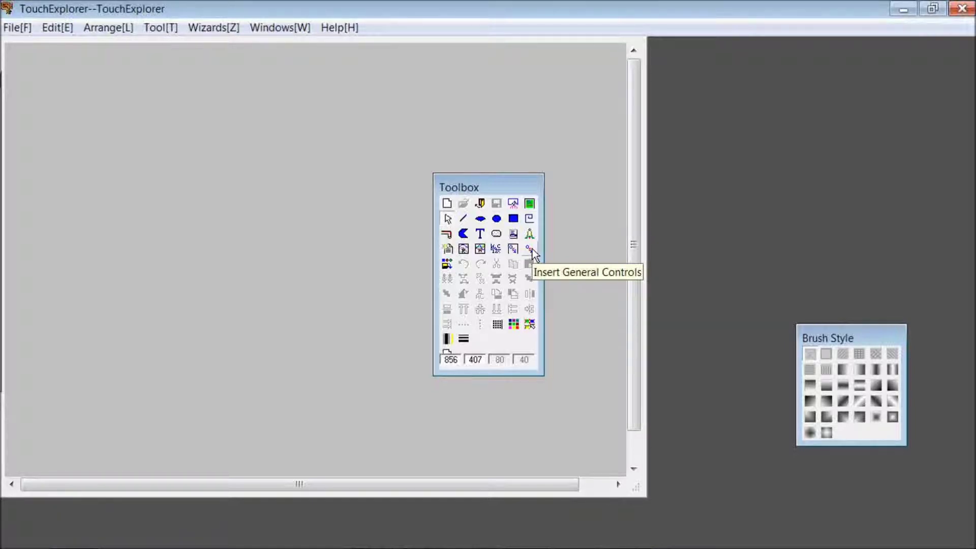
{"action": "left_click", "coordinate": [533, 249]}
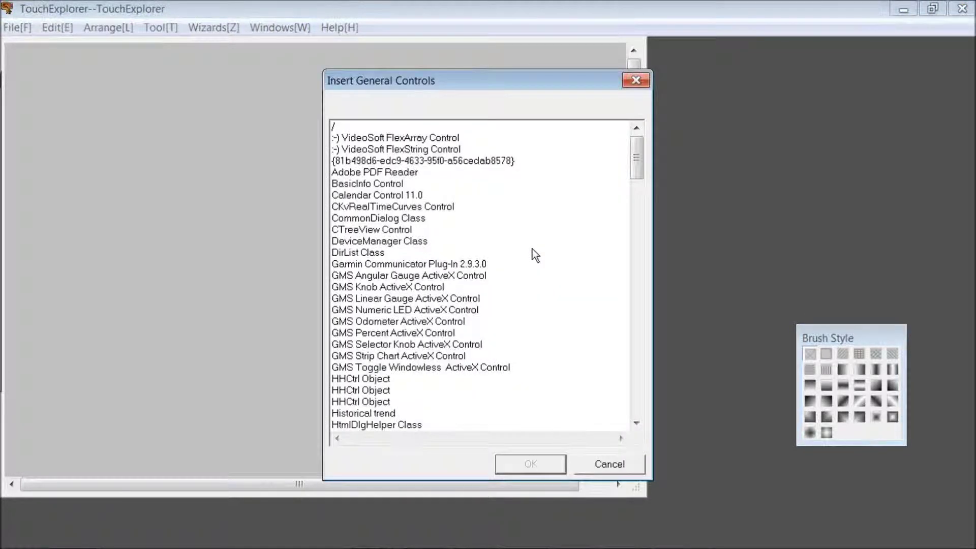
{"action": "left_click_drag", "start_coordinate": [639, 155], "coordinate": [654, 194]}
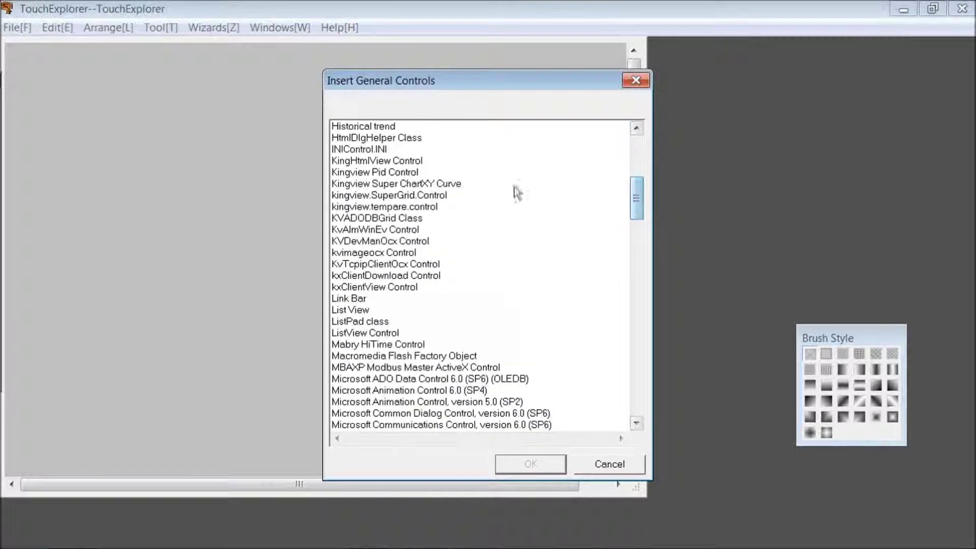
{"action": "left_click", "coordinate": [397, 163]}
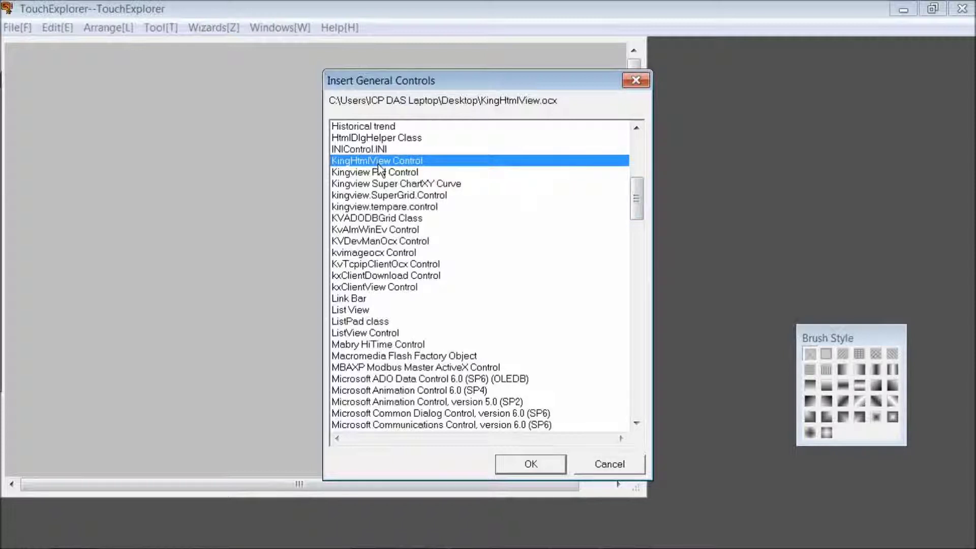
{"action": "left_click", "coordinate": [531, 463]}
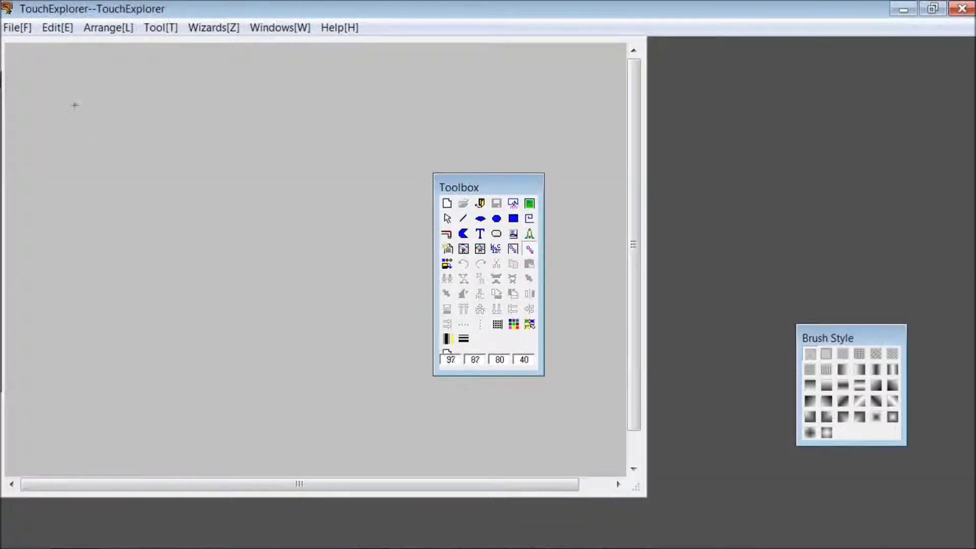
- Draw the KingHtmlView control area, shift it right, and draw a Text button upper left
{"action": "left_click_drag", "start_coordinate": [72, 102], "coordinate": [349, 300]}
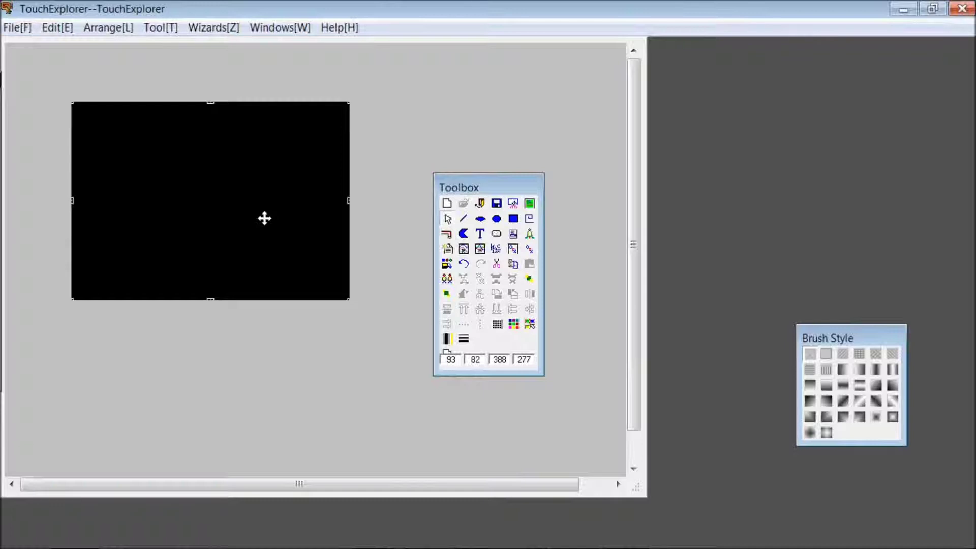
{"action": "left_click_drag", "start_coordinate": [264, 218], "coordinate": [394, 225]}
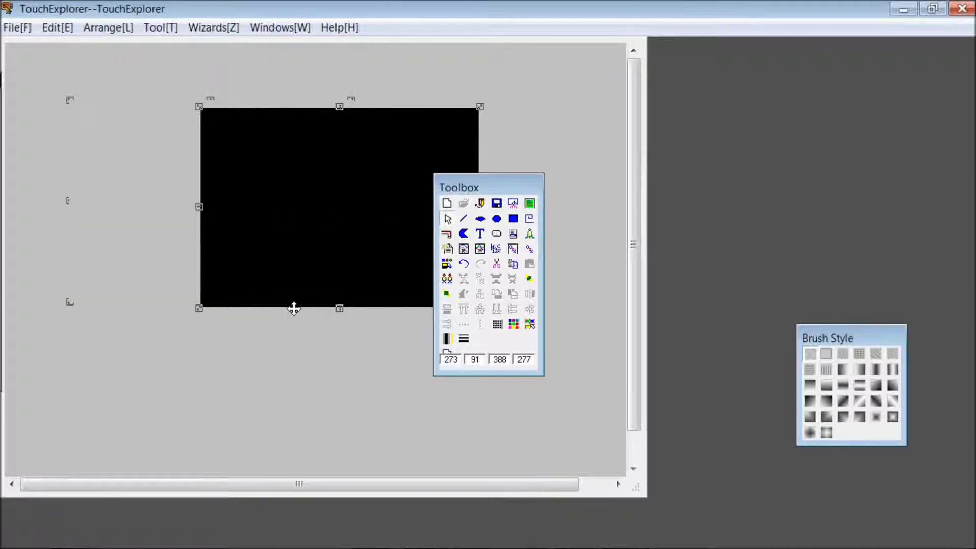
{"action": "left_click", "coordinate": [499, 237]}
{"action": "left_click_drag", "start_coordinate": [48, 113], "coordinate": [122, 159]}
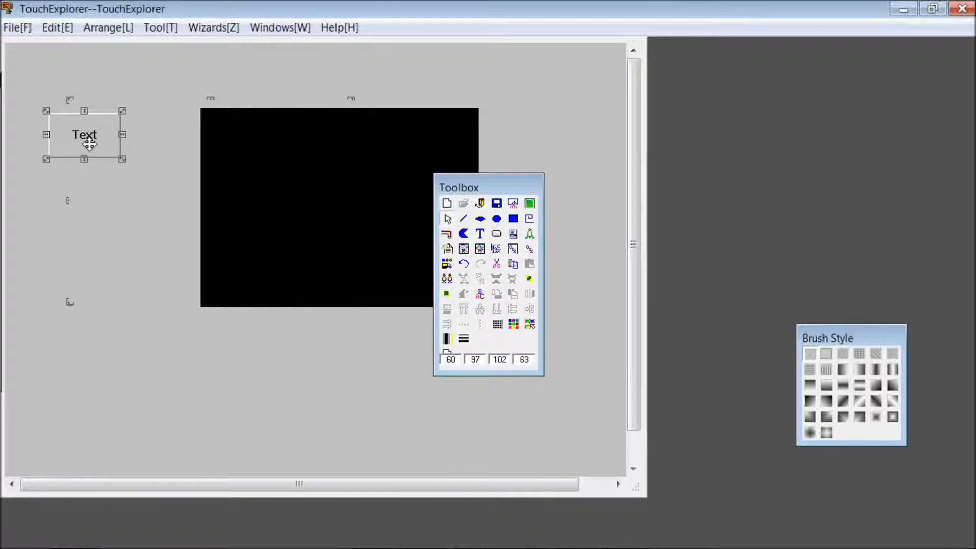
- Inspect the new button's key-down script and control methods, then close them and select the control
{"action": "double_click", "coordinate": [97, 152]}
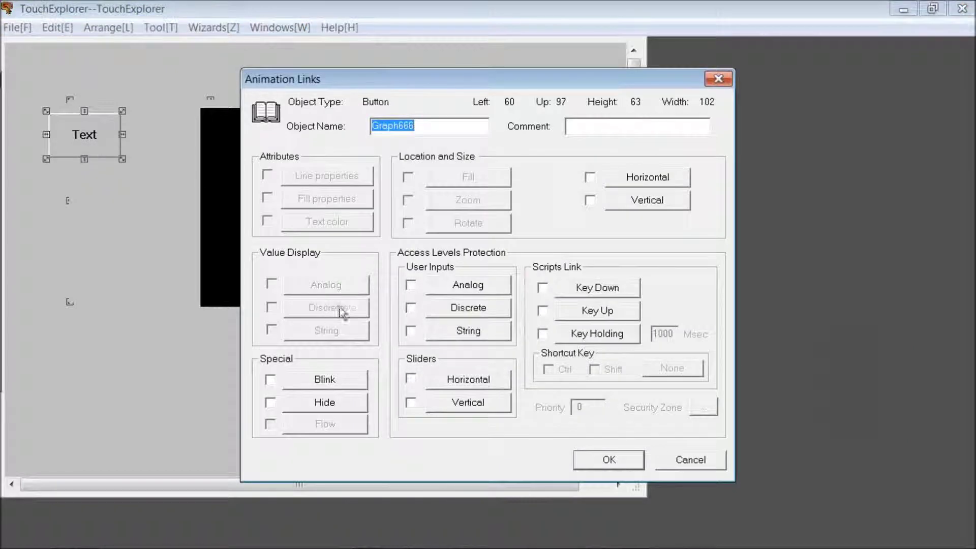
{"action": "left_click", "coordinate": [588, 291]}
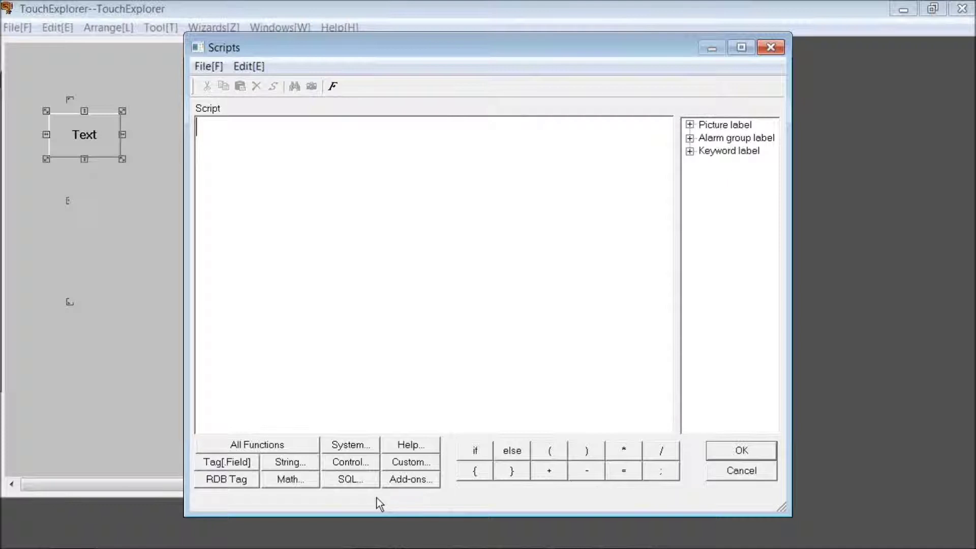
{"action": "left_click", "coordinate": [346, 463]}
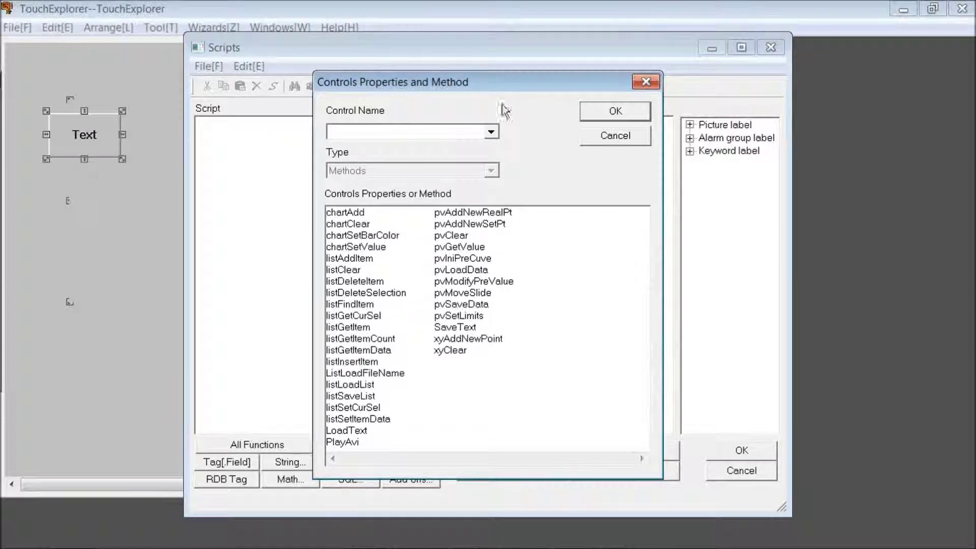
{"action": "left_click", "coordinate": [646, 82]}
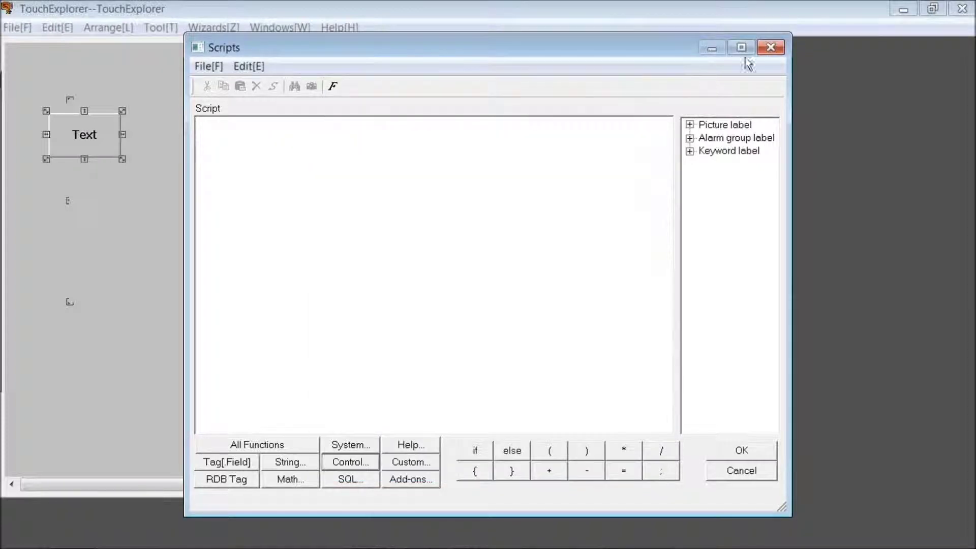
{"action": "left_click", "coordinate": [778, 47]}
{"action": "left_click", "coordinate": [719, 80]}
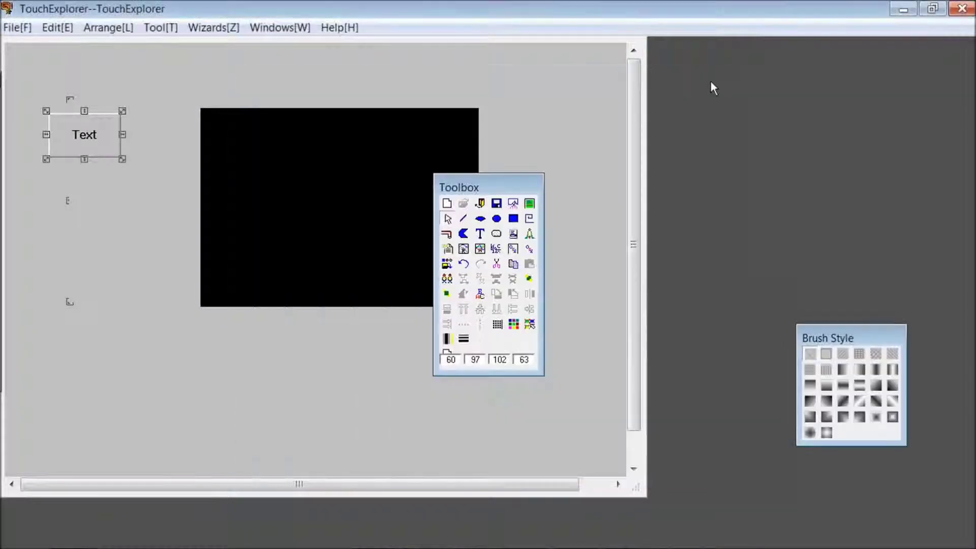
{"action": "left_click", "coordinate": [255, 211]}
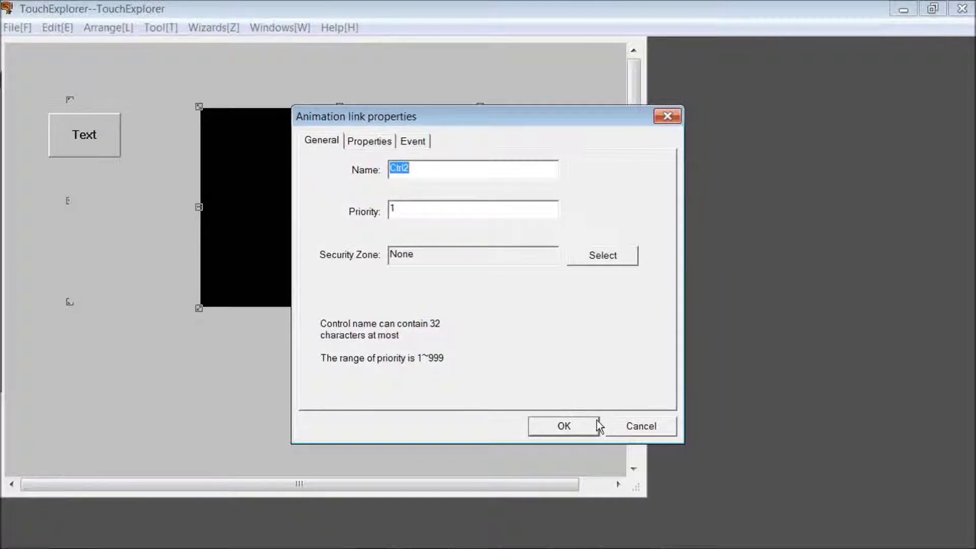
{"action": "left_click", "coordinate": [640, 426]}
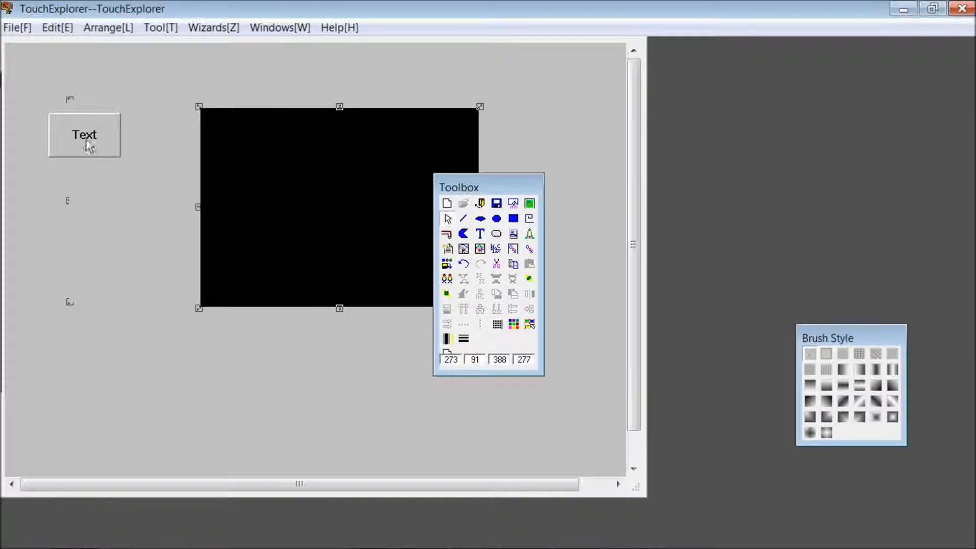
{"action": "left_click", "coordinate": [68, 129]}
{"action": "double_click", "coordinate": [67, 129]}
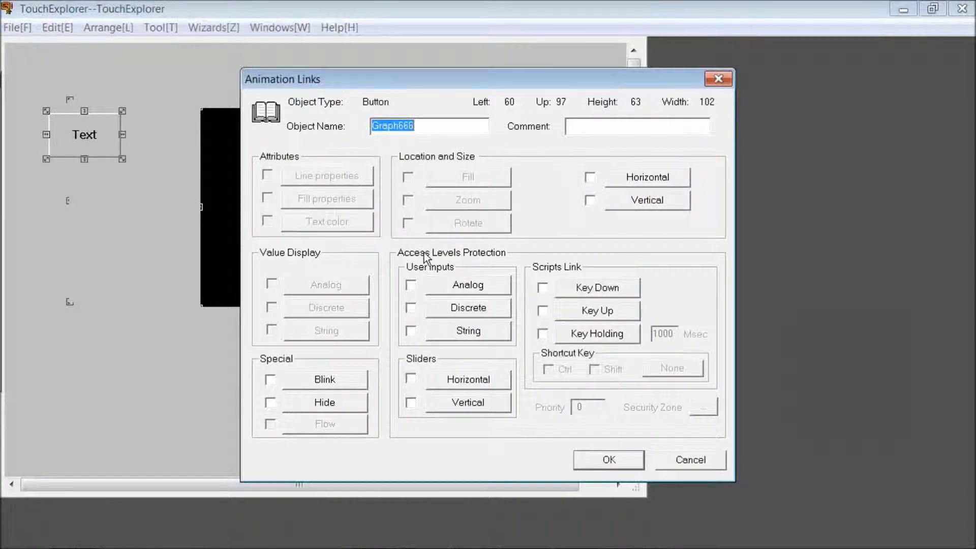
{"action": "left_click", "coordinate": [575, 292]}
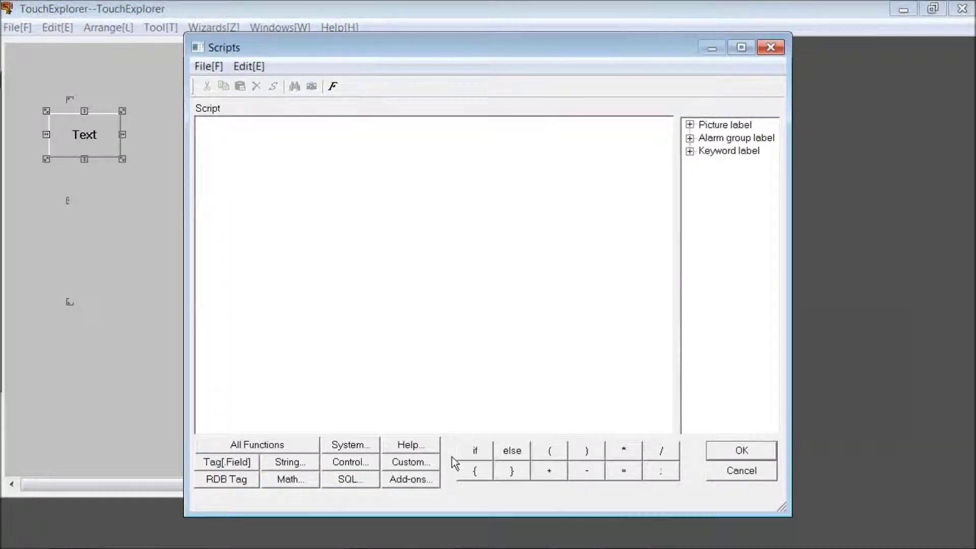
{"action": "left_click", "coordinate": [350, 462]}
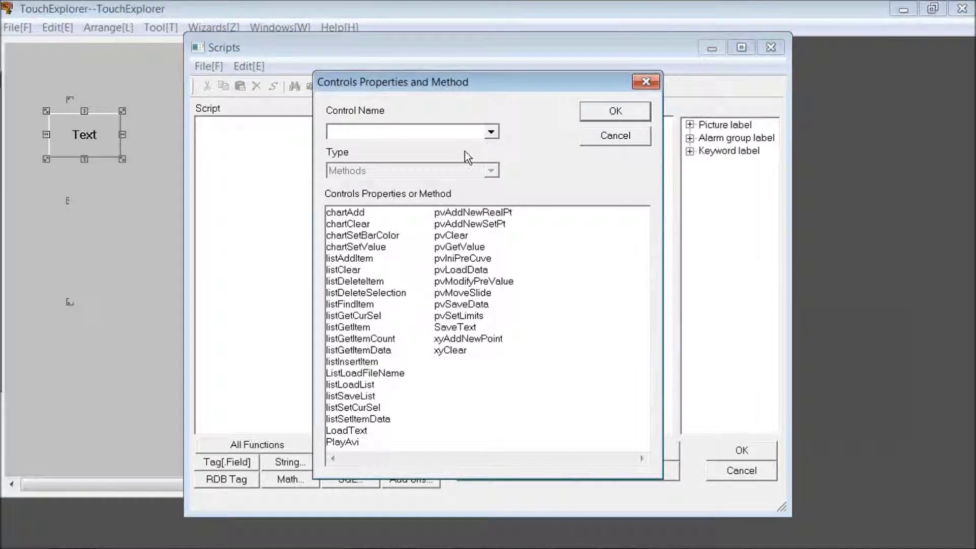
{"action": "left_click", "coordinate": [494, 132]}
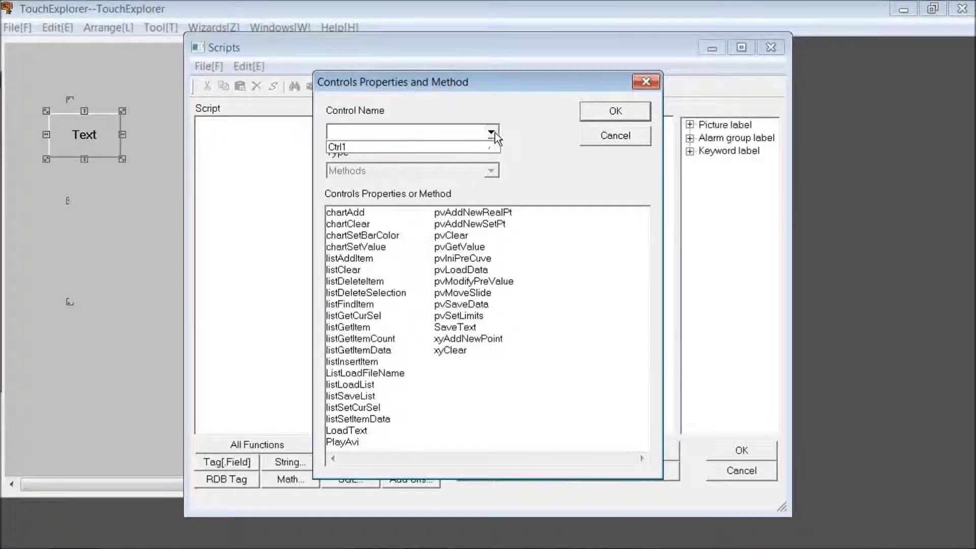
{"action": "left_click", "coordinate": [469, 147]}
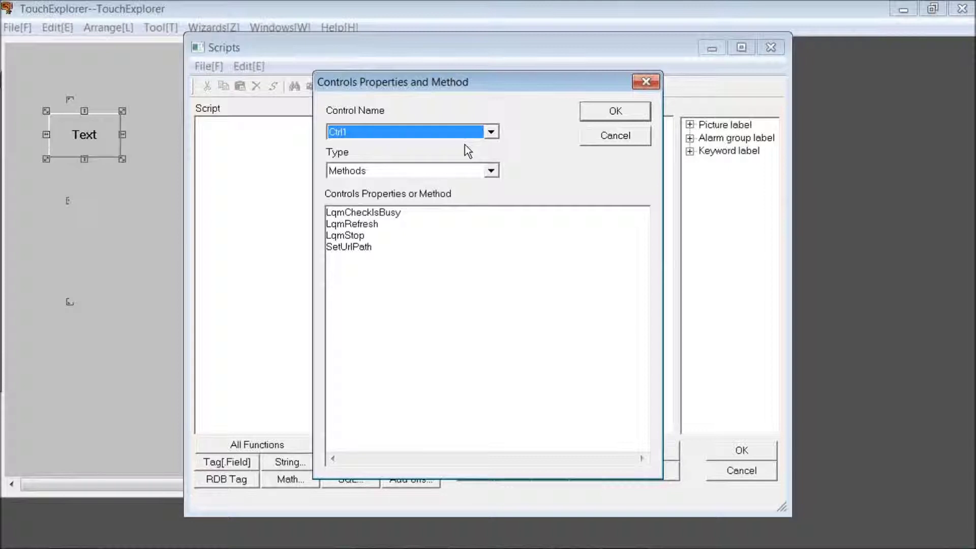
{"action": "left_click", "coordinate": [493, 133]}
{"action": "left_click", "coordinate": [495, 134]}
{"action": "left_click", "coordinate": [617, 135]}
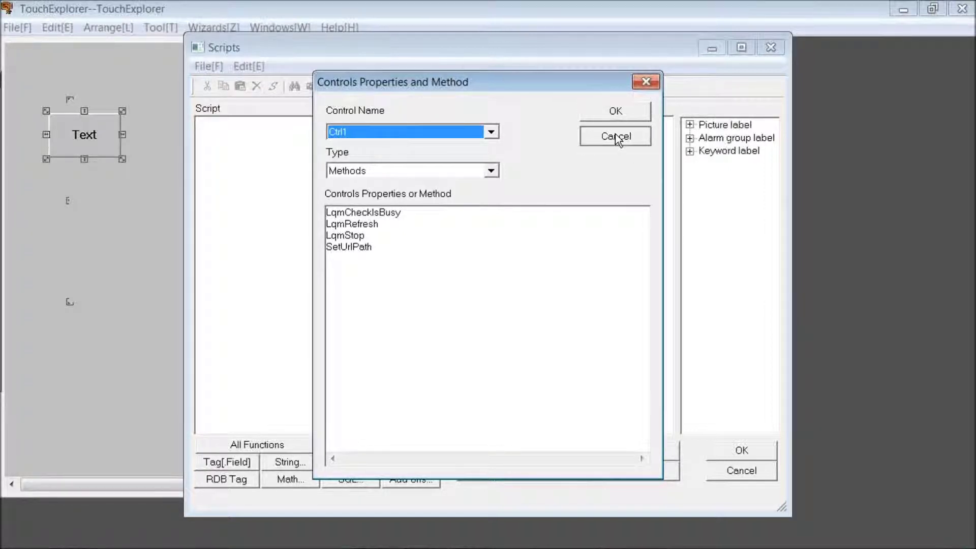
{"action": "left_click", "coordinate": [771, 46]}
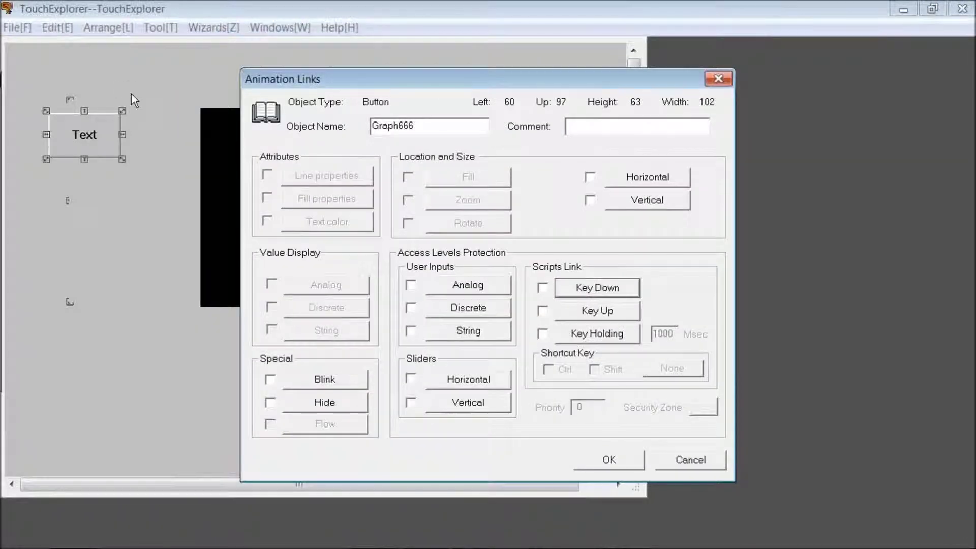
- Save both the testmap and testmap2 pictures using File > Save picture with All selected
{"action": "left_click", "coordinate": [718, 79]}
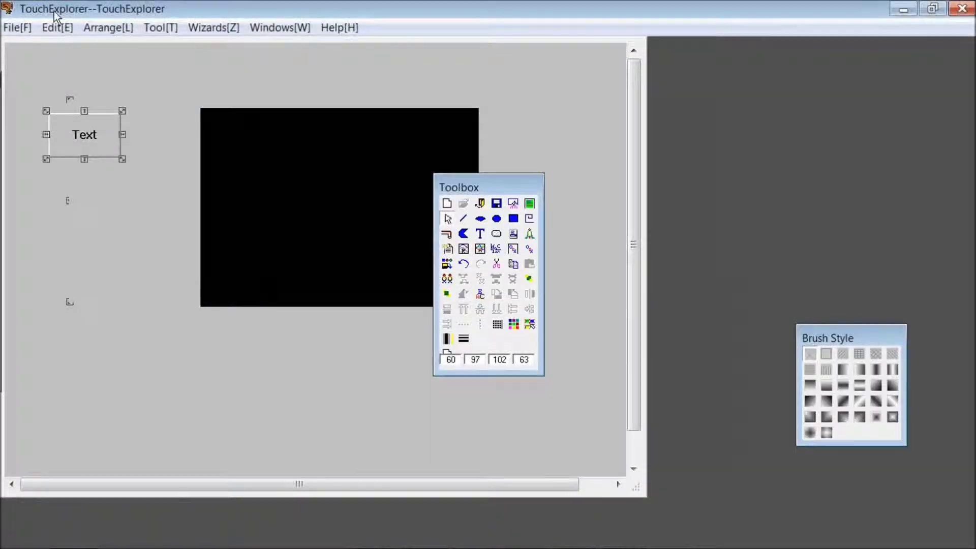
{"action": "left_click", "coordinate": [4, 27]}
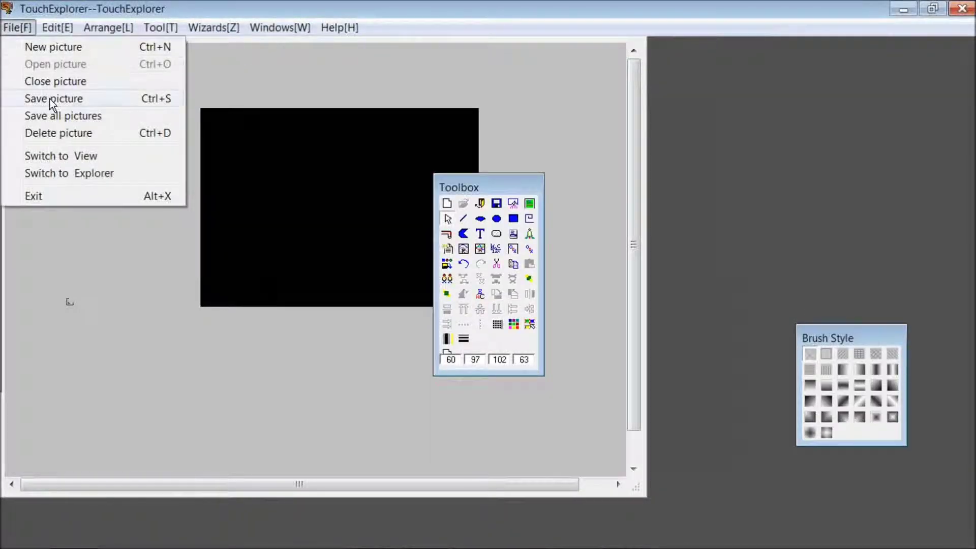
{"action": "left_click", "coordinate": [50, 99]}
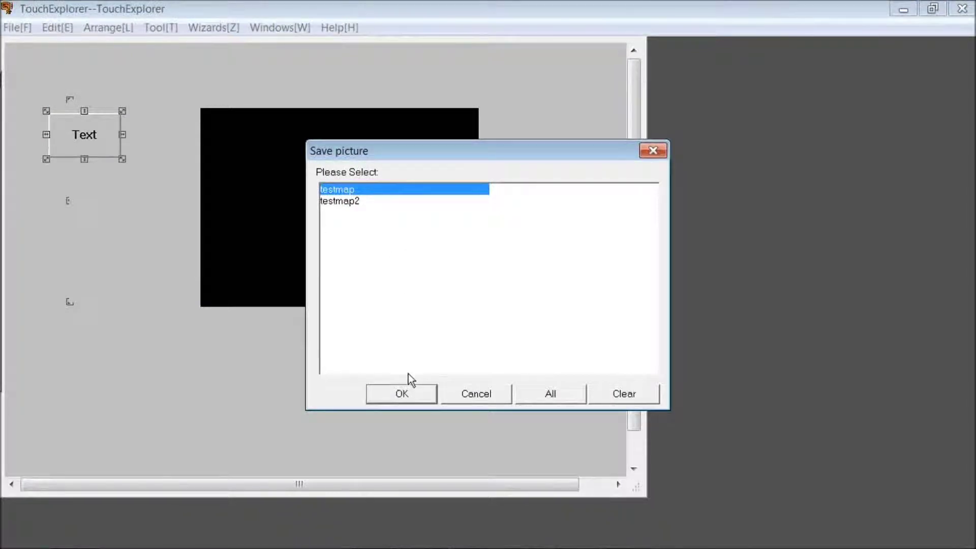
{"action": "left_click", "coordinate": [547, 395]}
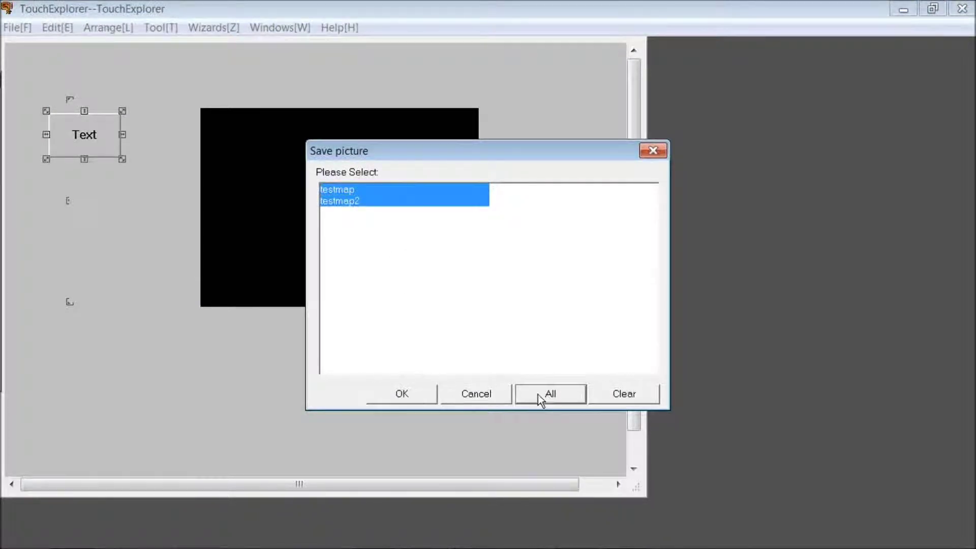
{"action": "left_click", "coordinate": [415, 401]}
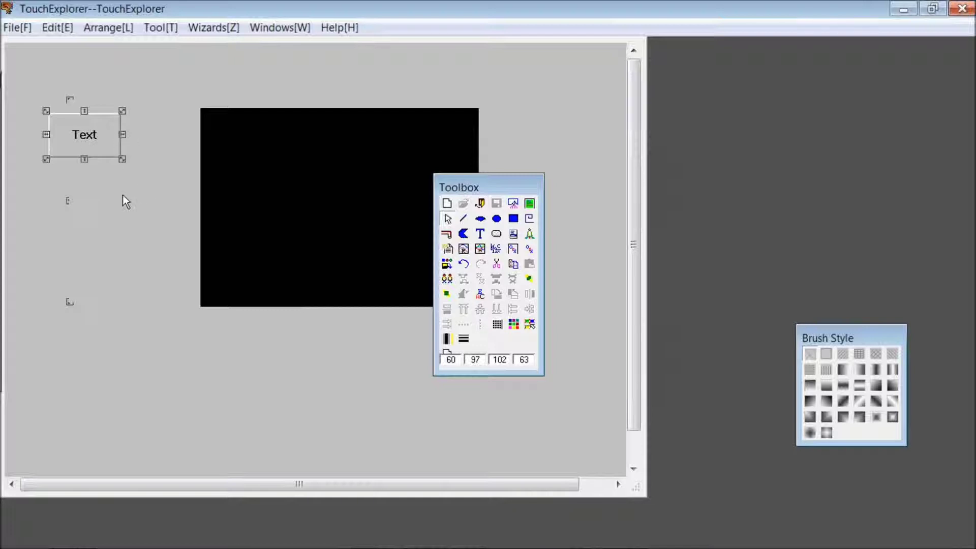
{"action": "left_click", "coordinate": [78, 142]}
- Open the Text button's key-down script and browse Ctrl2's methods and properties
{"action": "double_click", "coordinate": [79, 141]}
{"action": "left_click", "coordinate": [597, 289]}
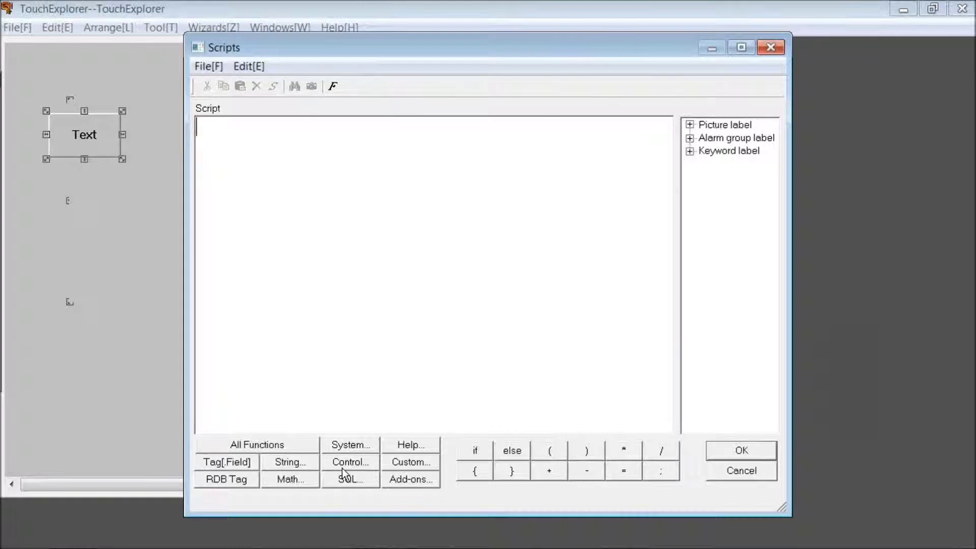
{"action": "left_click", "coordinate": [343, 464]}
{"action": "left_click", "coordinate": [491, 134]}
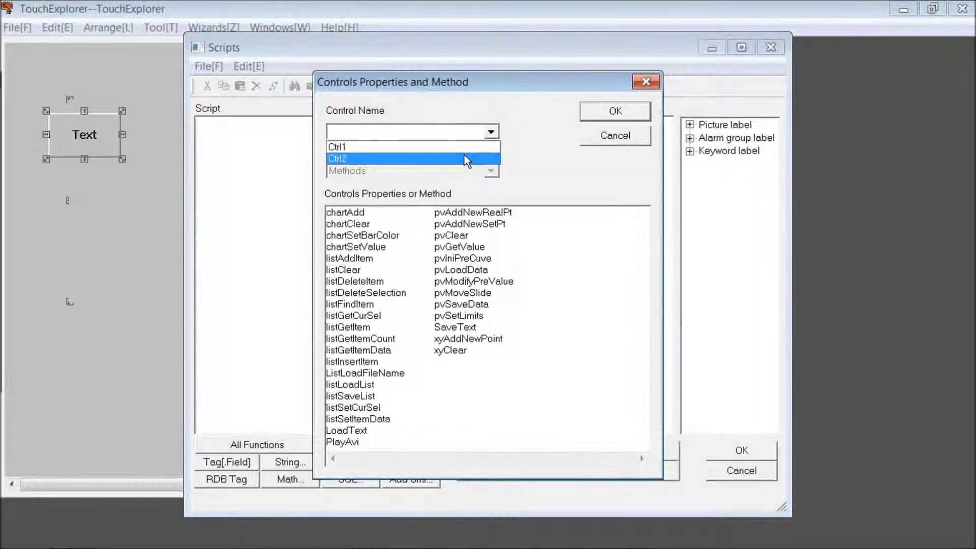
{"action": "left_click", "coordinate": [465, 155]}
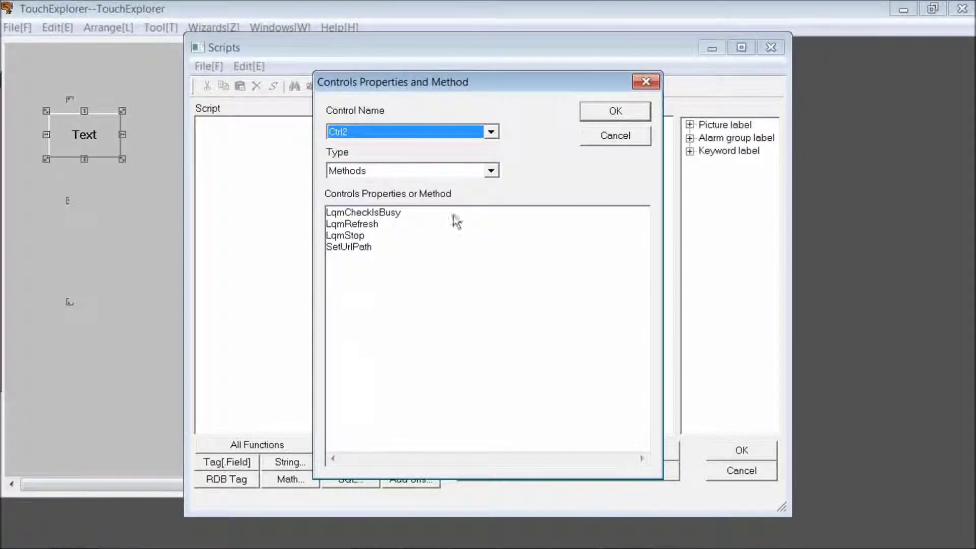
{"action": "left_click", "coordinate": [492, 171]}
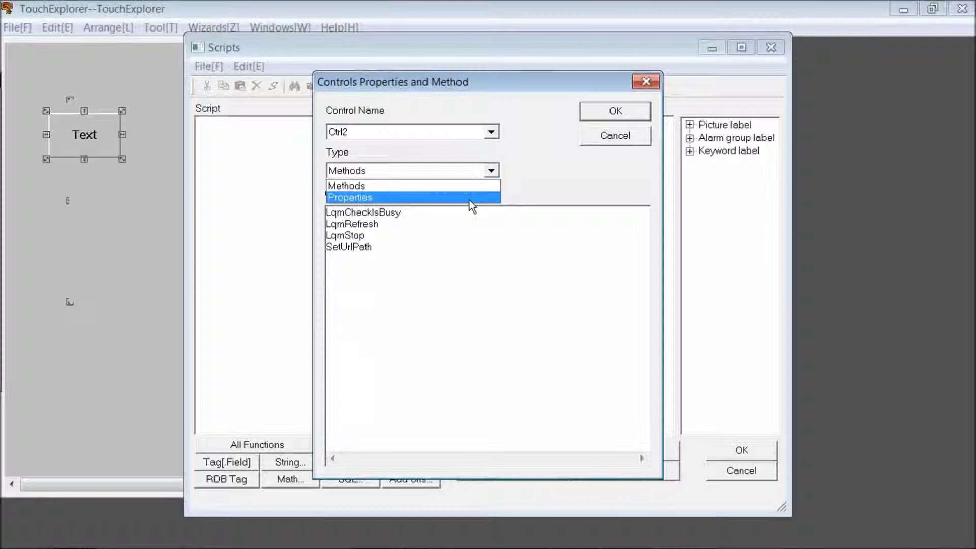
{"action": "left_click", "coordinate": [468, 198]}
{"action": "left_click", "coordinate": [491, 172]}
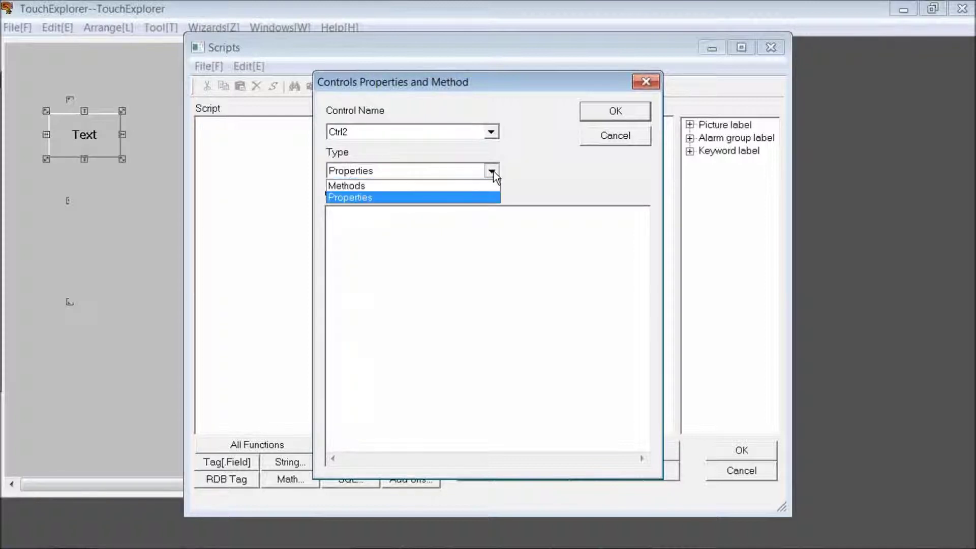
{"action": "left_click", "coordinate": [471, 186]}
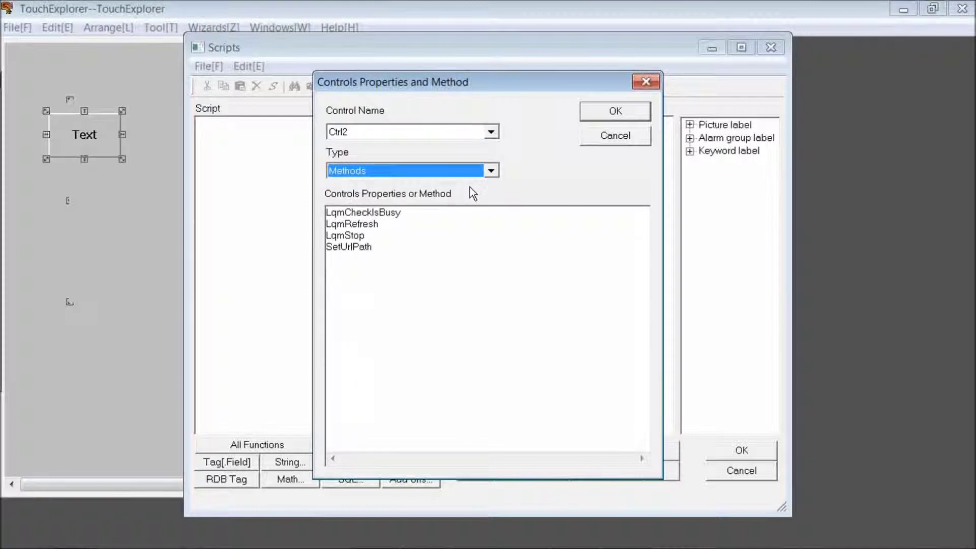
- With Type set to Properties, pick Ctrl2 and insert 'Ctrl2.' into the script
{"action": "left_click", "coordinate": [497, 132]}
{"action": "left_click", "coordinate": [446, 148]}
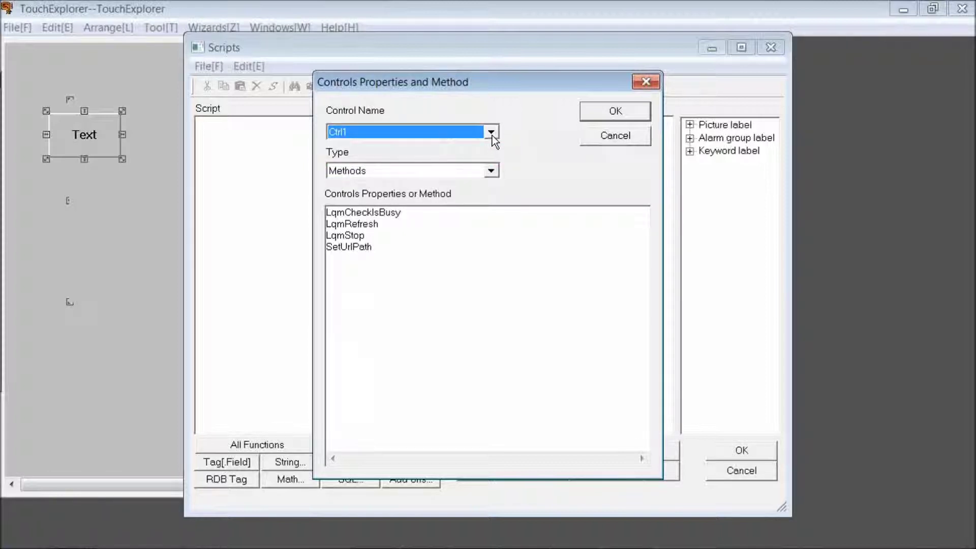
{"action": "left_click", "coordinate": [491, 171]}
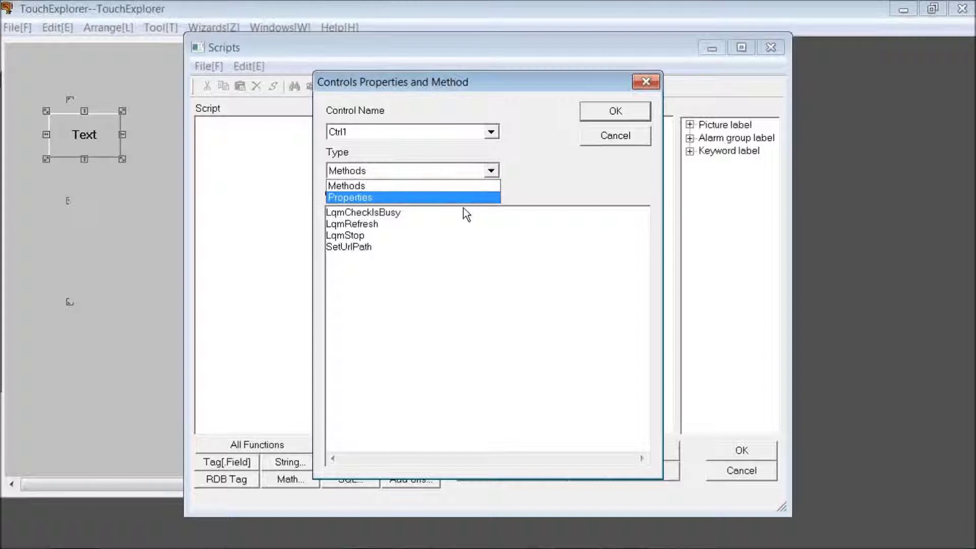
{"action": "left_click", "coordinate": [459, 197]}
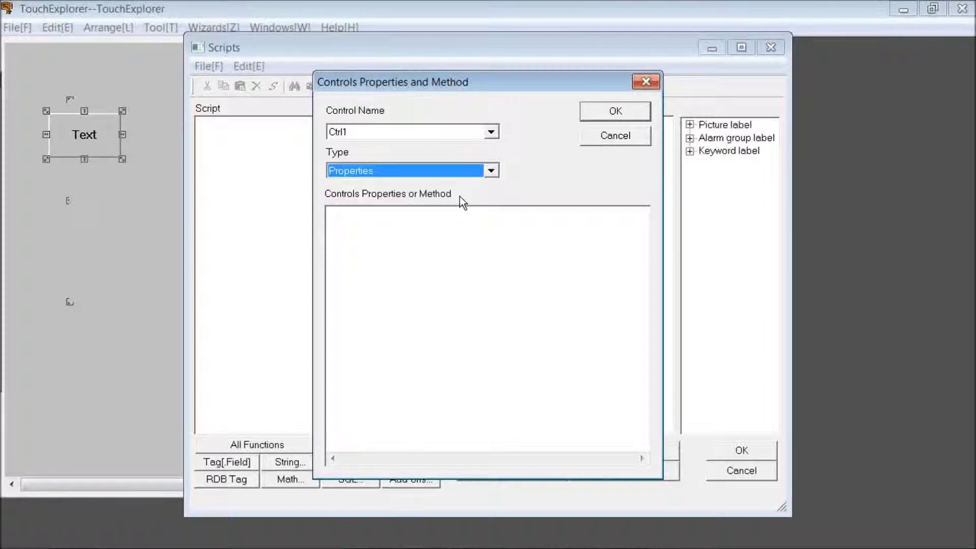
{"action": "left_click", "coordinate": [491, 133]}
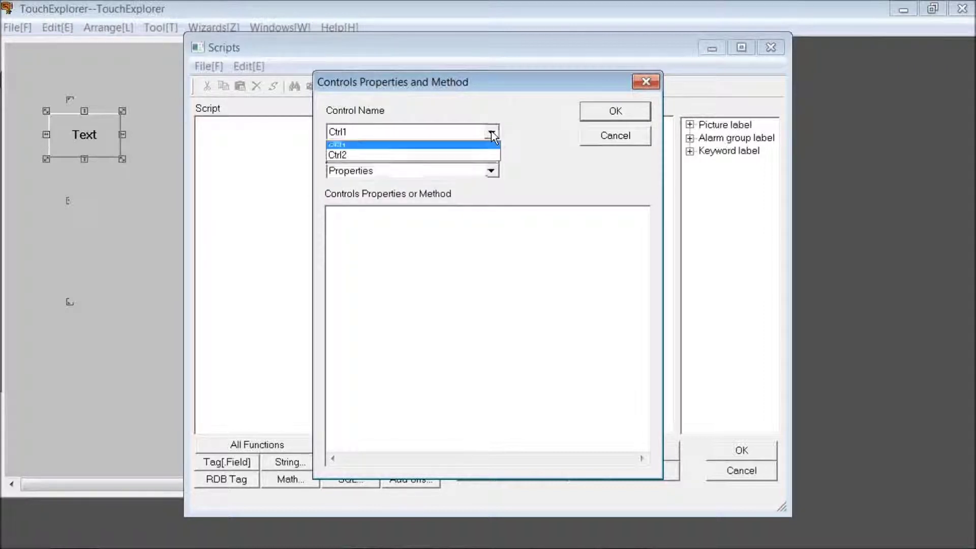
{"action": "left_click", "coordinate": [448, 158]}
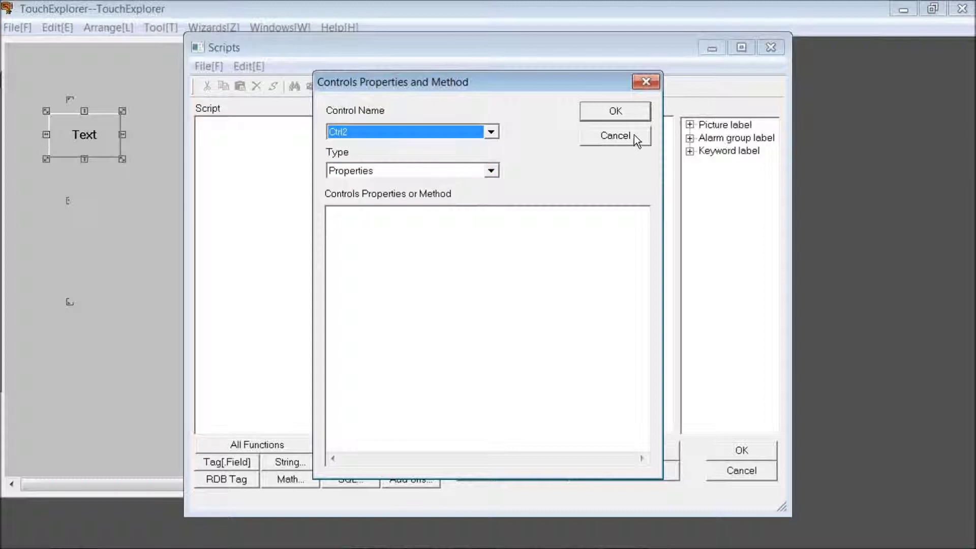
{"action": "left_click", "coordinate": [621, 114]}
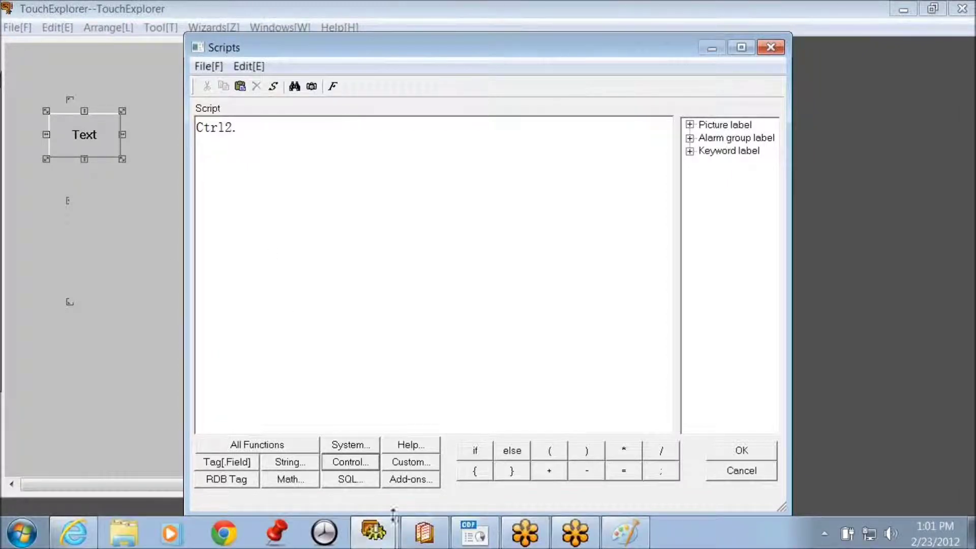
- Return to the picture editor and close the script editor and Animation Links
{"action": "left_click", "coordinate": [373, 541]}
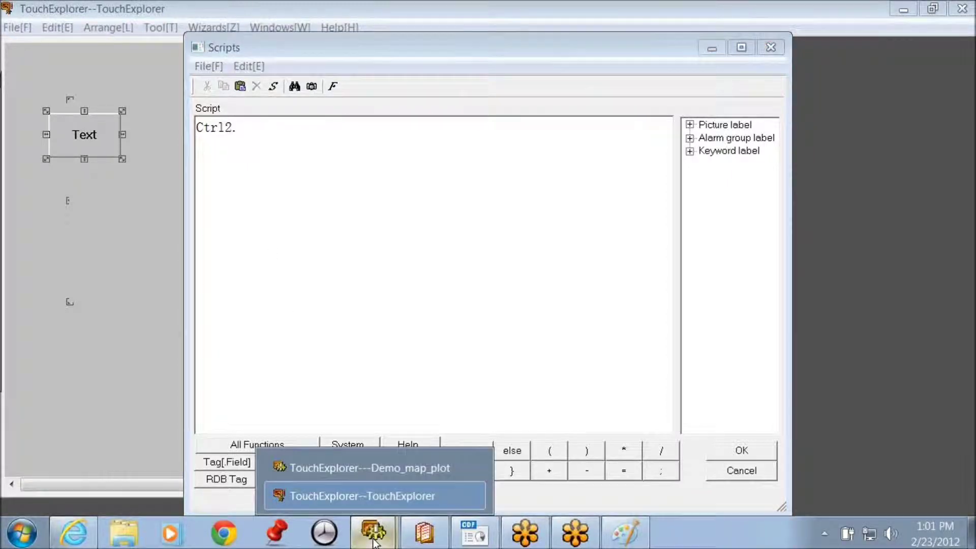
{"action": "left_click", "coordinate": [372, 496]}
{"action": "left_click", "coordinate": [777, 48]}
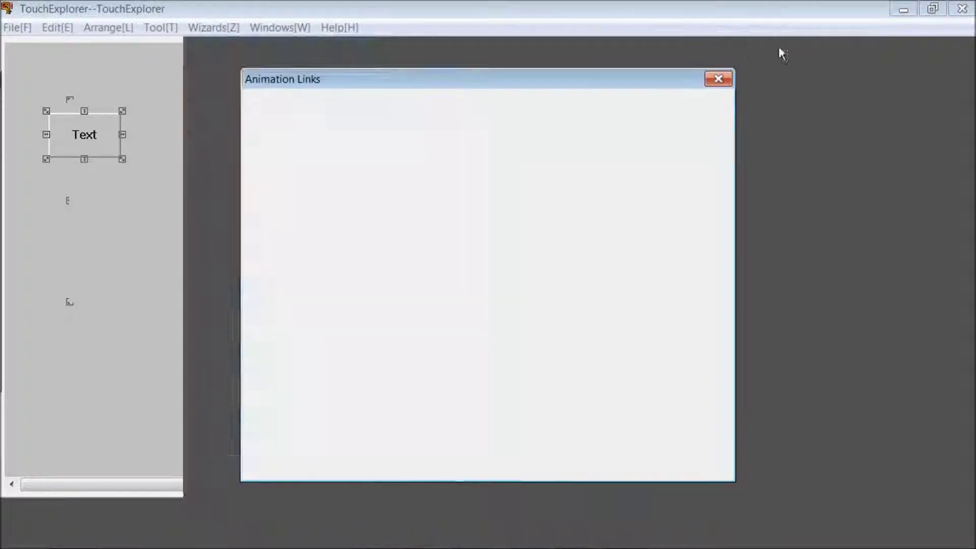
{"action": "left_click", "coordinate": [718, 79]}
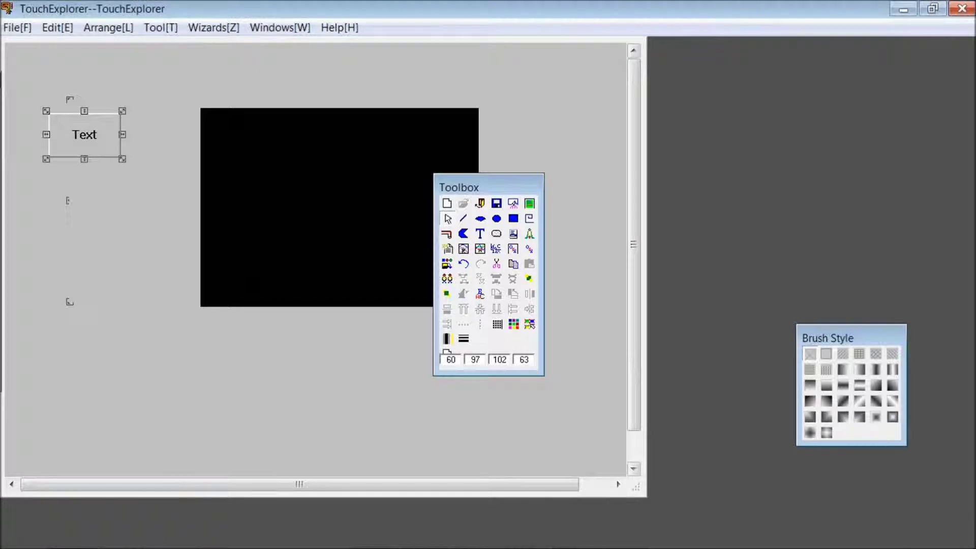
- From the Demo_map_plot project, run the picture in TouchView past the demo warning, then close it
{"action": "mouse_move", "coordinate": [316, 546]}
{"action": "left_click", "coordinate": [373, 532]}
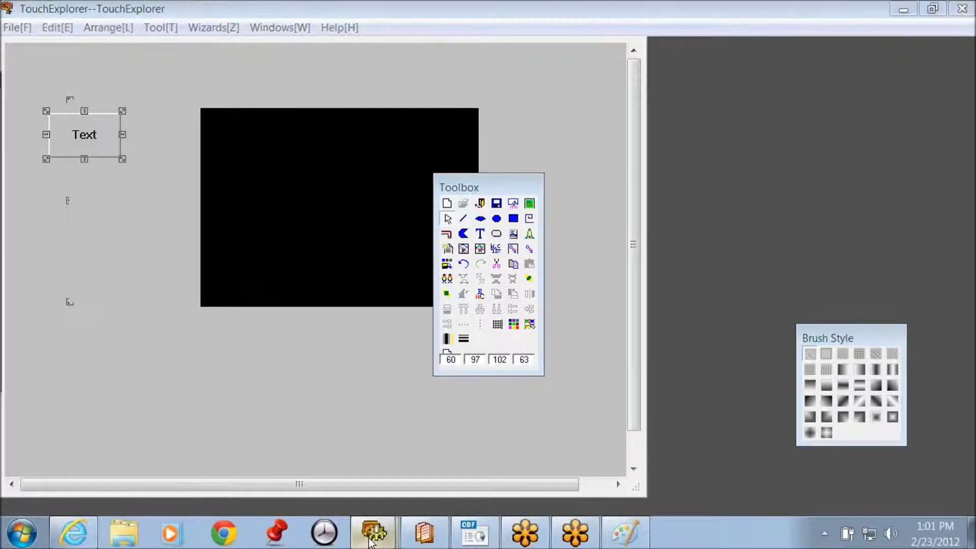
{"action": "left_click", "coordinate": [379, 499]}
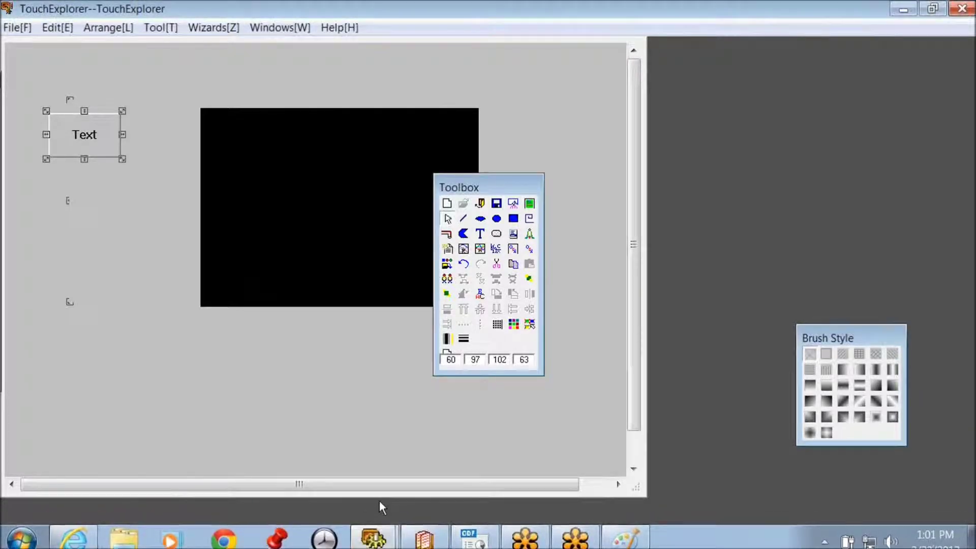
{"action": "left_click", "coordinate": [362, 544]}
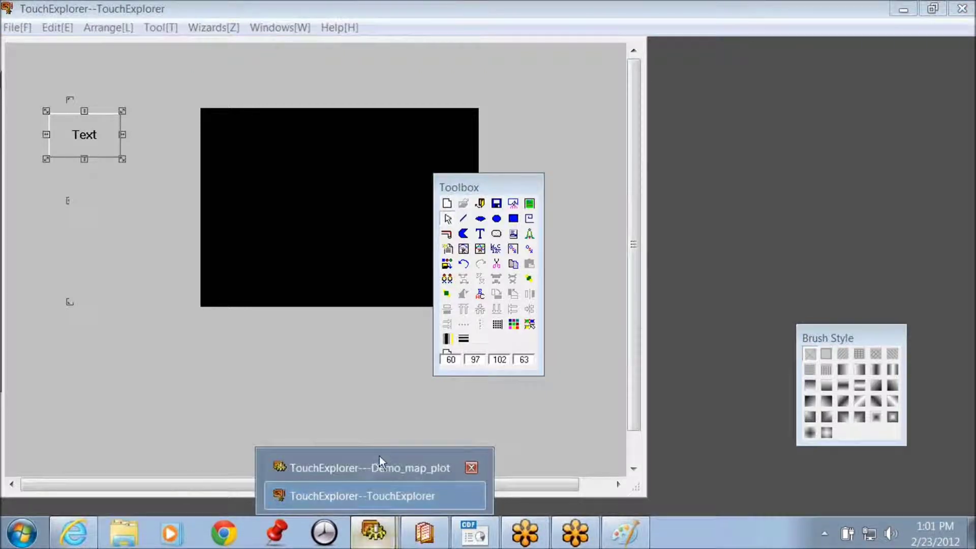
{"action": "left_click", "coordinate": [382, 473]}
{"action": "left_click", "coordinate": [670, 61]}
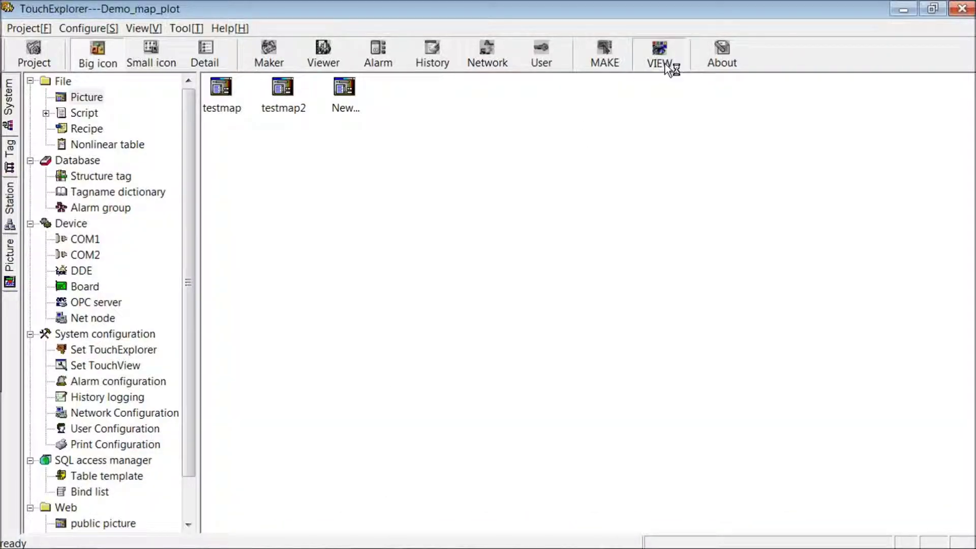
{"action": "left_click", "coordinate": [642, 328]}
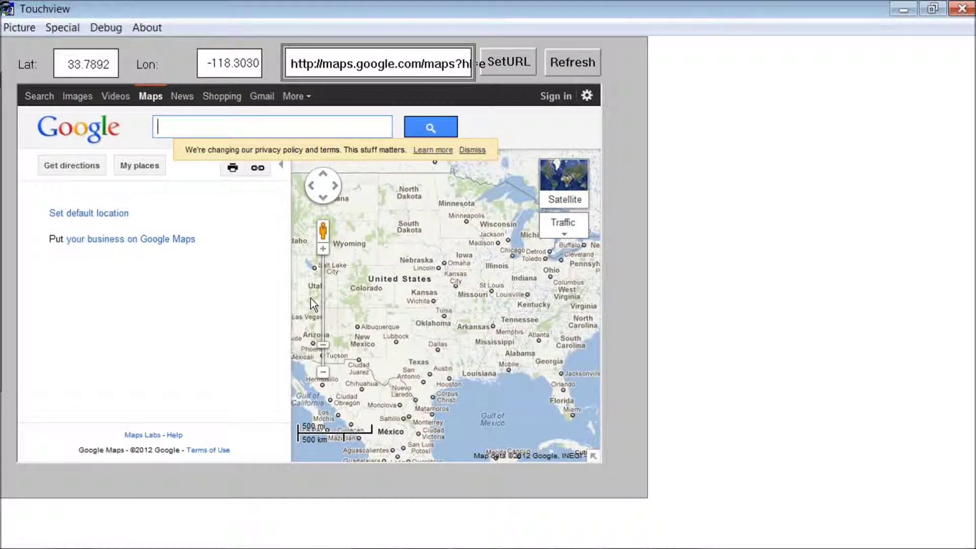
{"action": "left_click", "coordinate": [961, 8]}
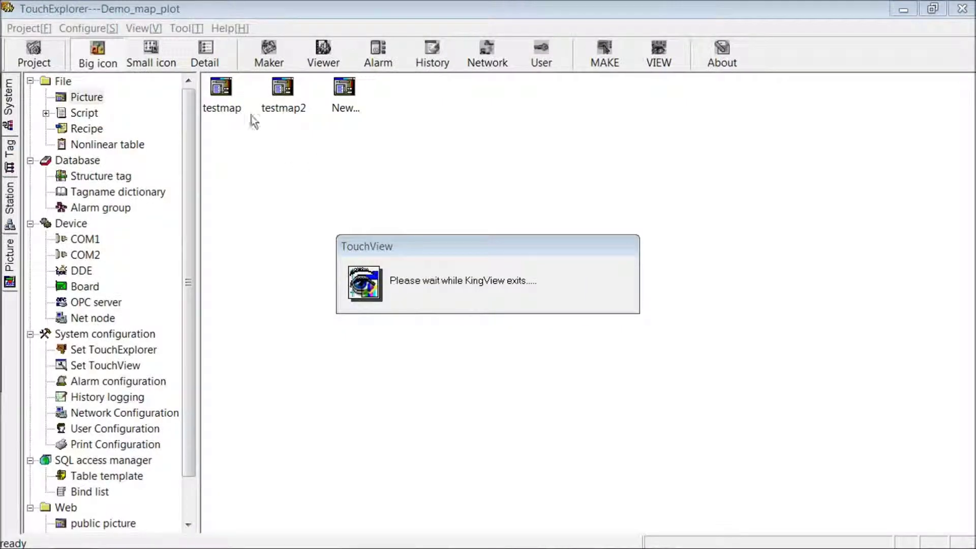
- Open testmap and check the SetURL key-down script reads Ctrl1.SetUrlPath(\\local\URL)
{"action": "double_click", "coordinate": [237, 106]}
{"action": "double_click", "coordinate": [533, 66]}
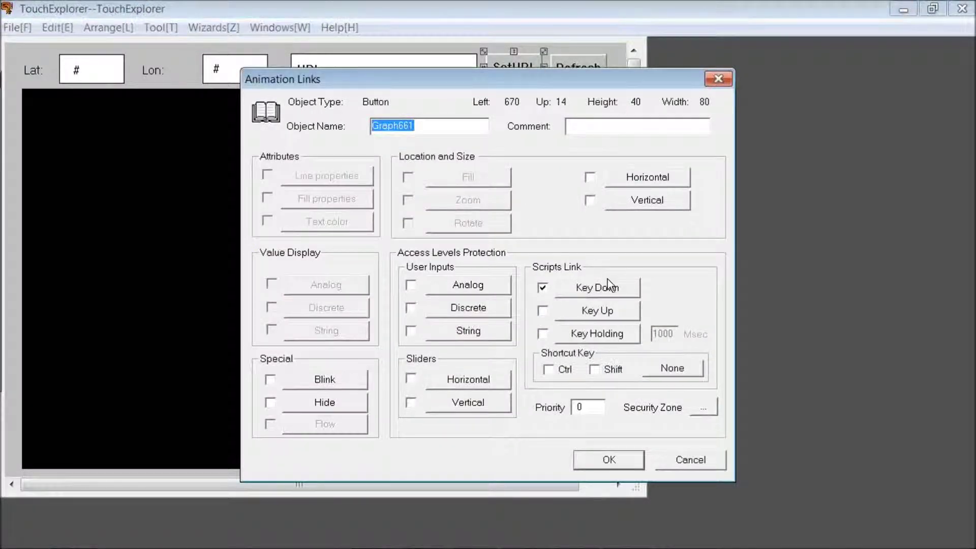
{"action": "left_click", "coordinate": [609, 287]}
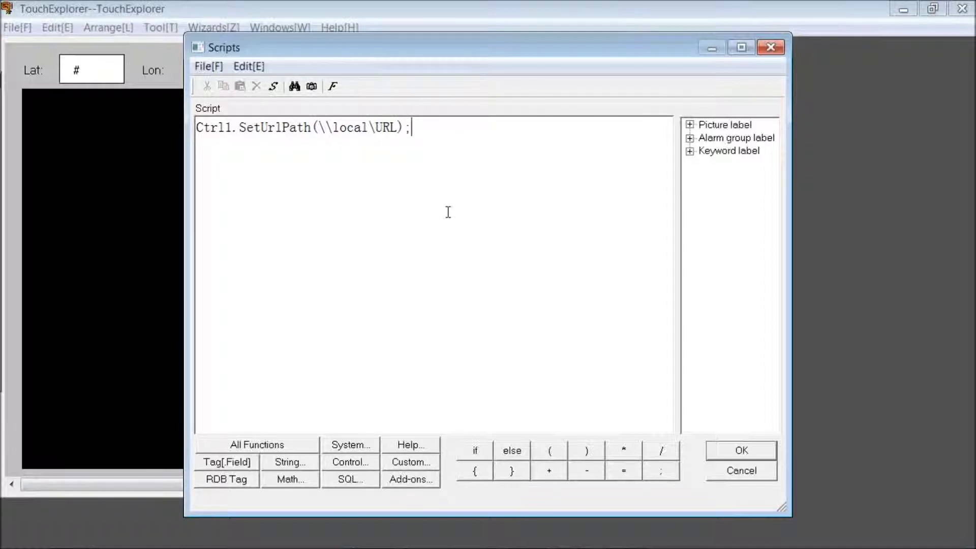
{"action": "left_click_drag", "start_coordinate": [514, 47], "coordinate": [512, 236]}
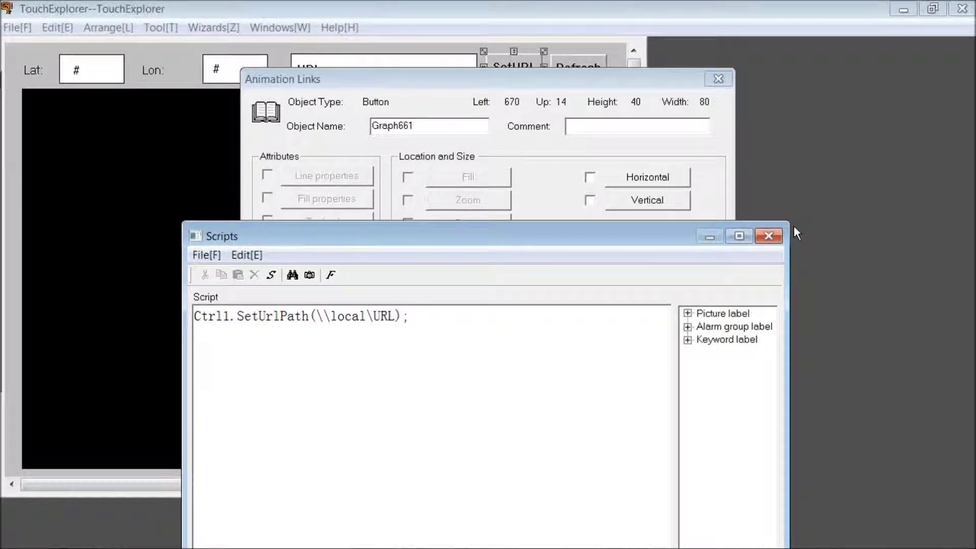
{"action": "left_click", "coordinate": [768, 236]}
{"action": "left_click", "coordinate": [717, 78]}
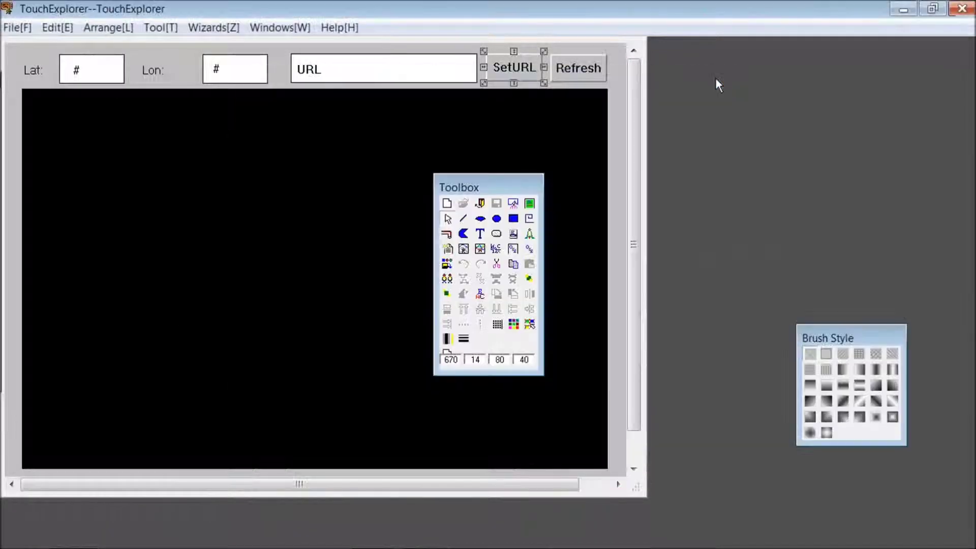
{"action": "mouse_move", "coordinate": [524, 533]}
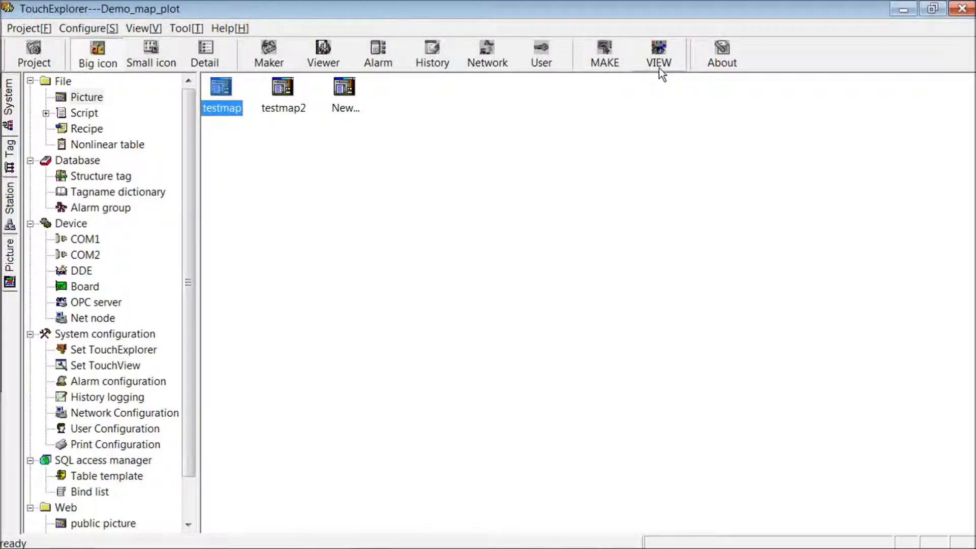
- Run the picture, search Google Maps for 33.7892, -118.3030, and load it via SetURL
{"action": "left_click", "coordinate": [660, 71]}
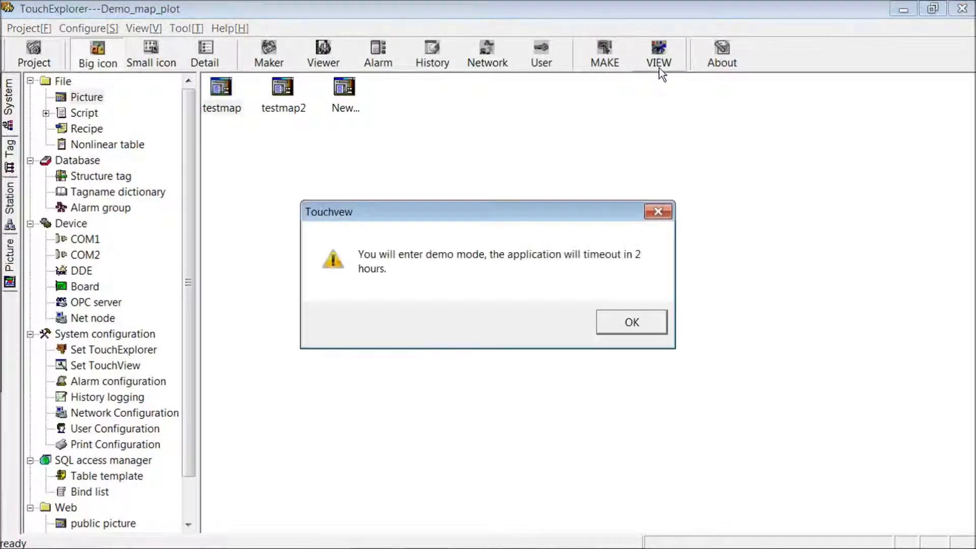
{"action": "left_click", "coordinate": [637, 321]}
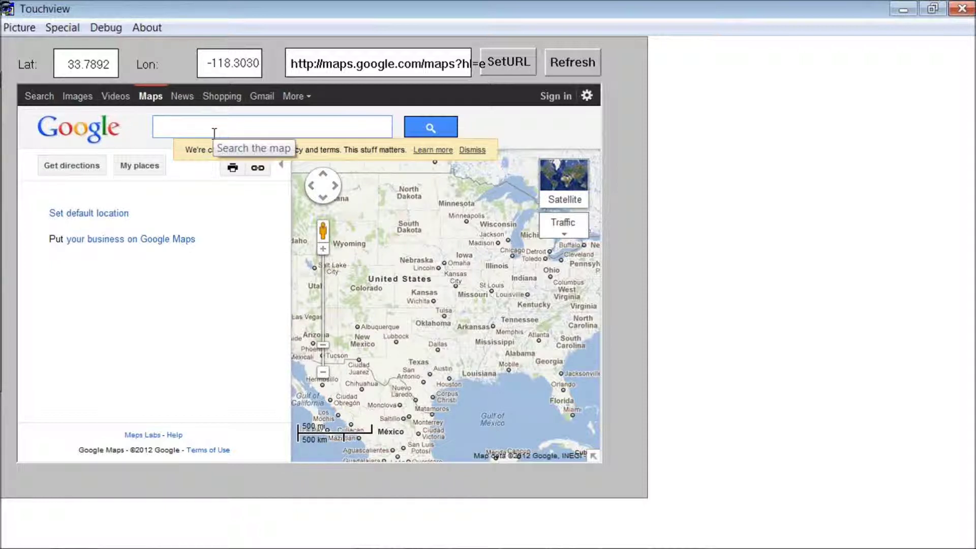
{"action": "type", "text": "33"}
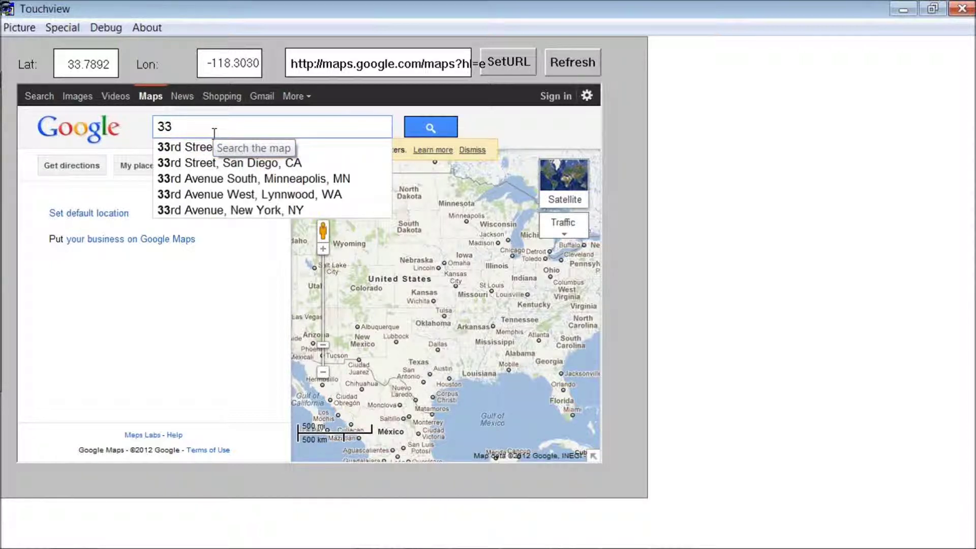
{"action": "type", "text": ".789"}
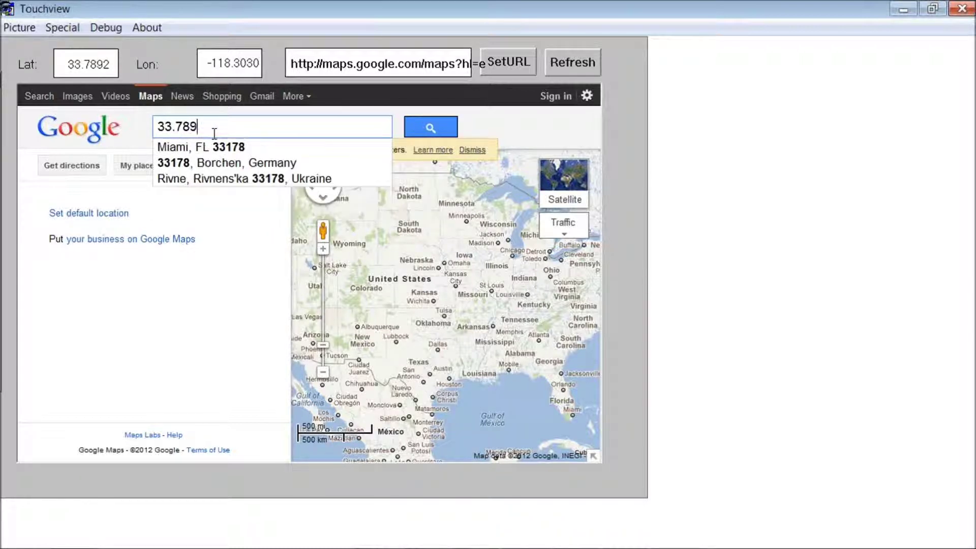
{"action": "type", "text": "2, -118"}
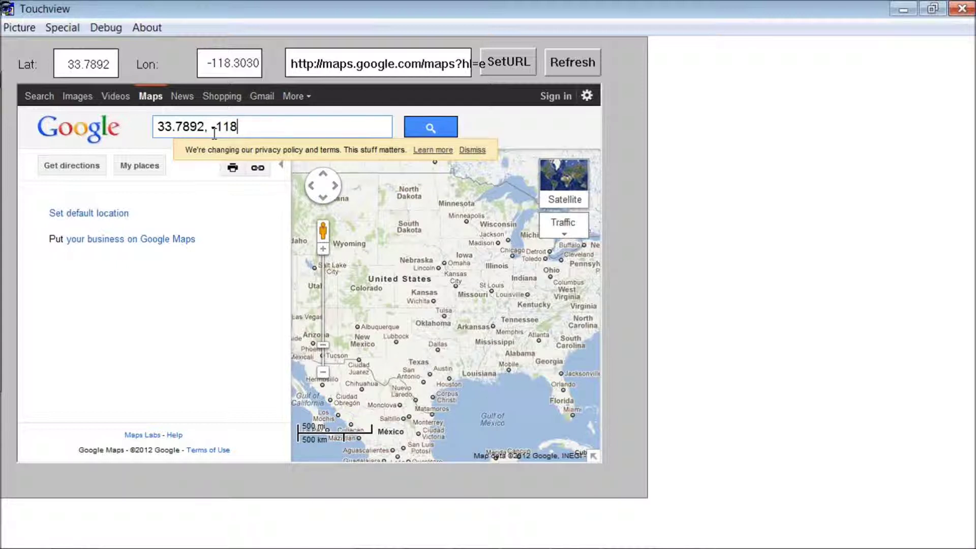
{"action": "type", "text": ".3030"}
{"action": "left_click", "coordinate": [424, 128]}
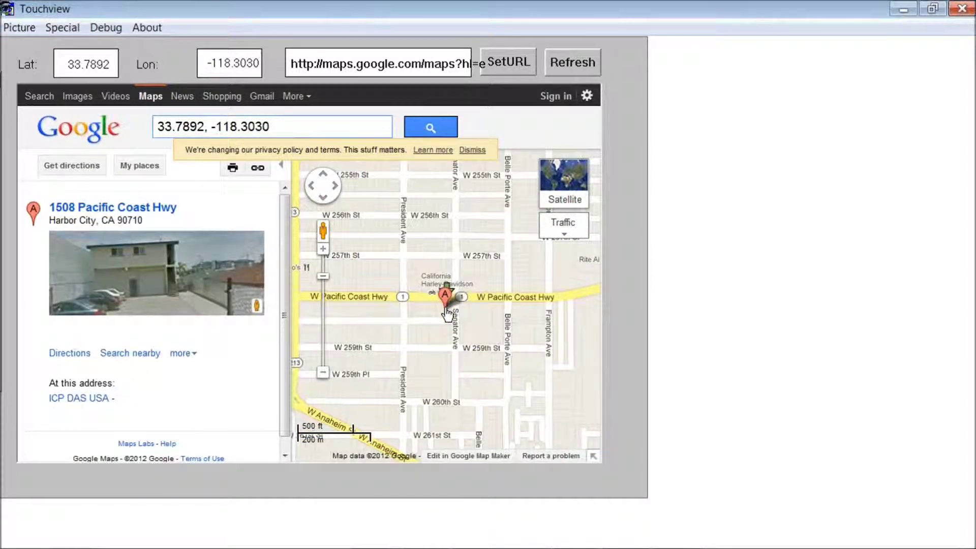
{"action": "left_click", "coordinate": [770, 204]}
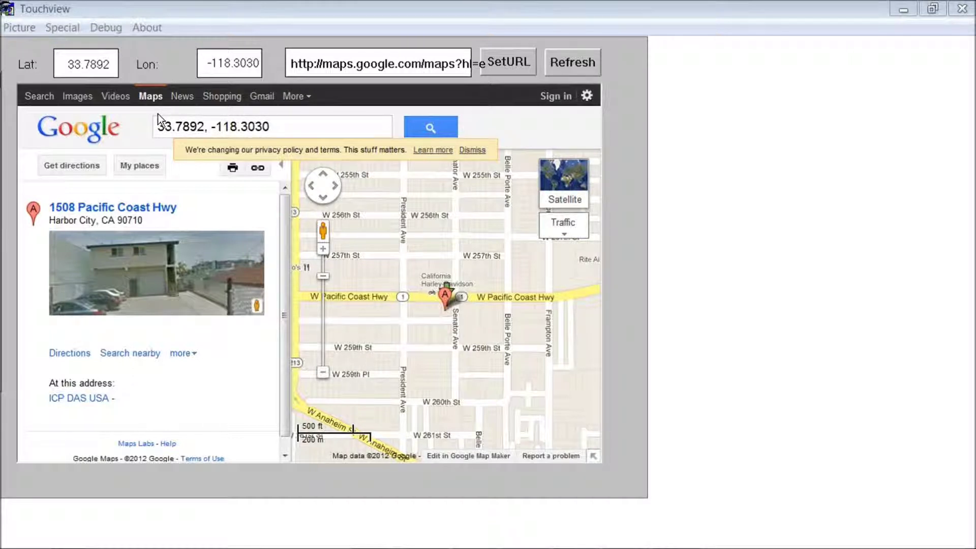
{"action": "left_click", "coordinate": [352, 61]}
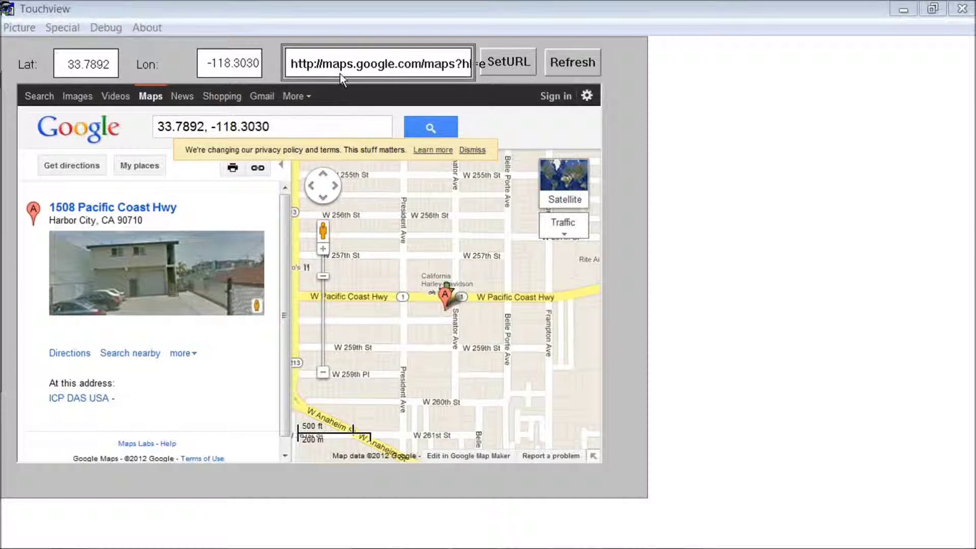
{"action": "left_click", "coordinate": [501, 73]}
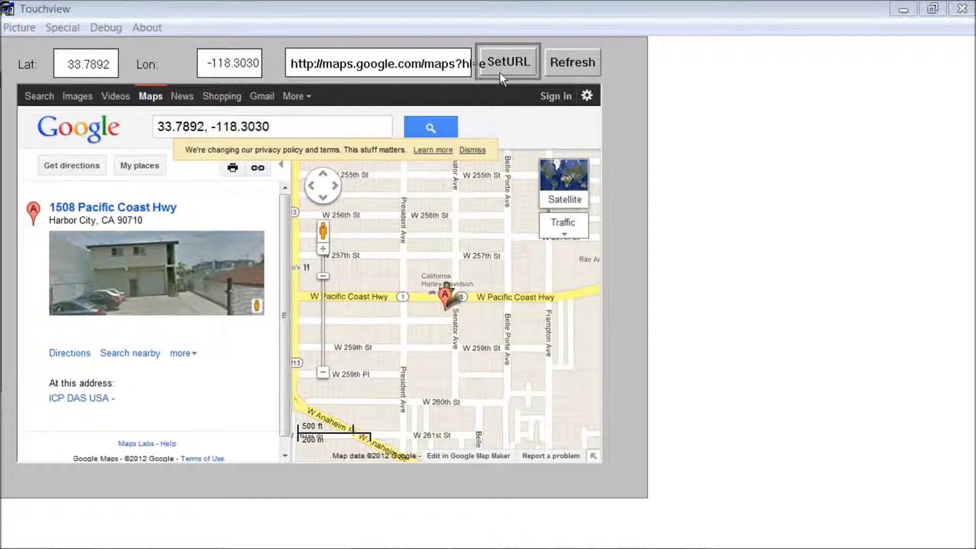